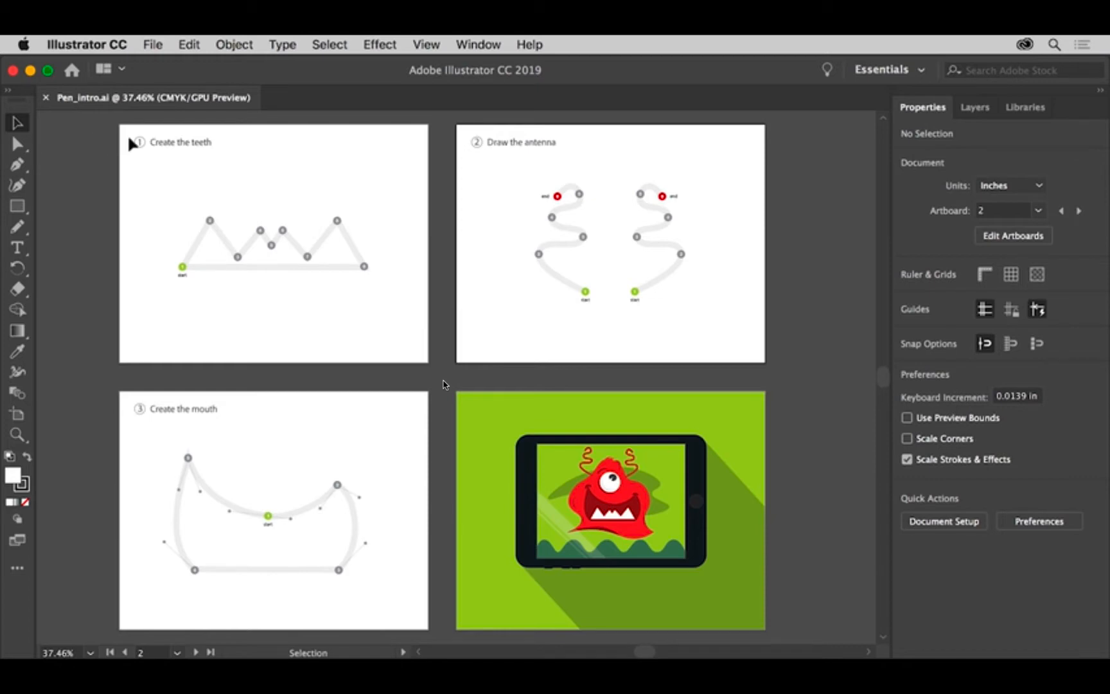
Fit all artboards in the window, go to artboard 1 and turn off Smart Guides
click(427, 45)
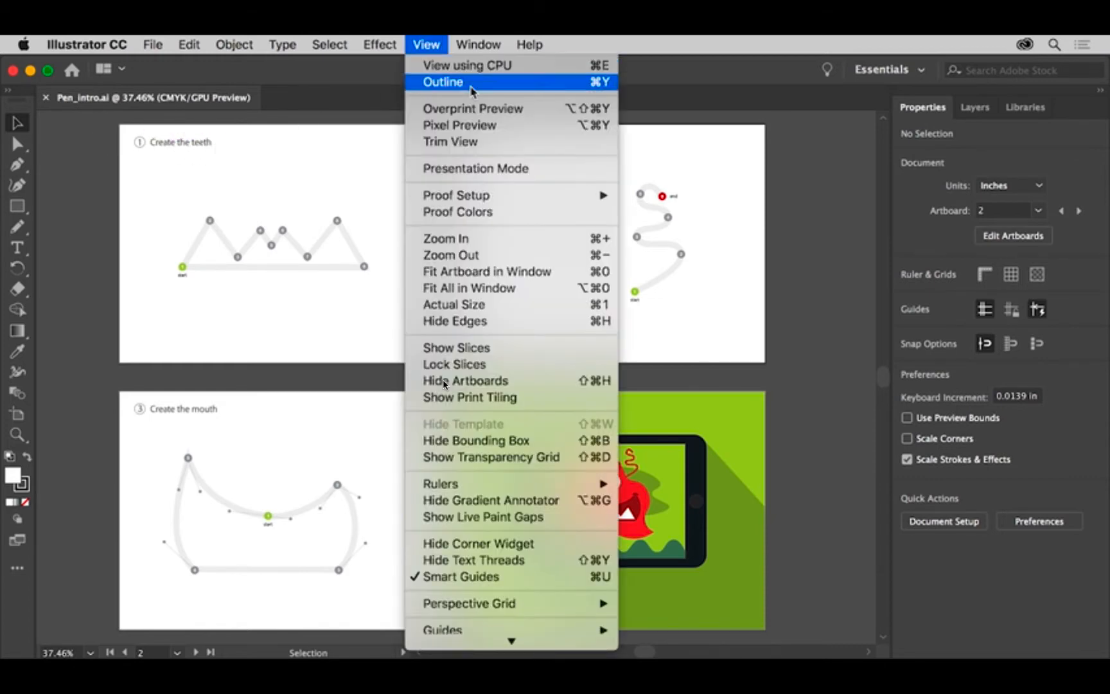
click(557, 294)
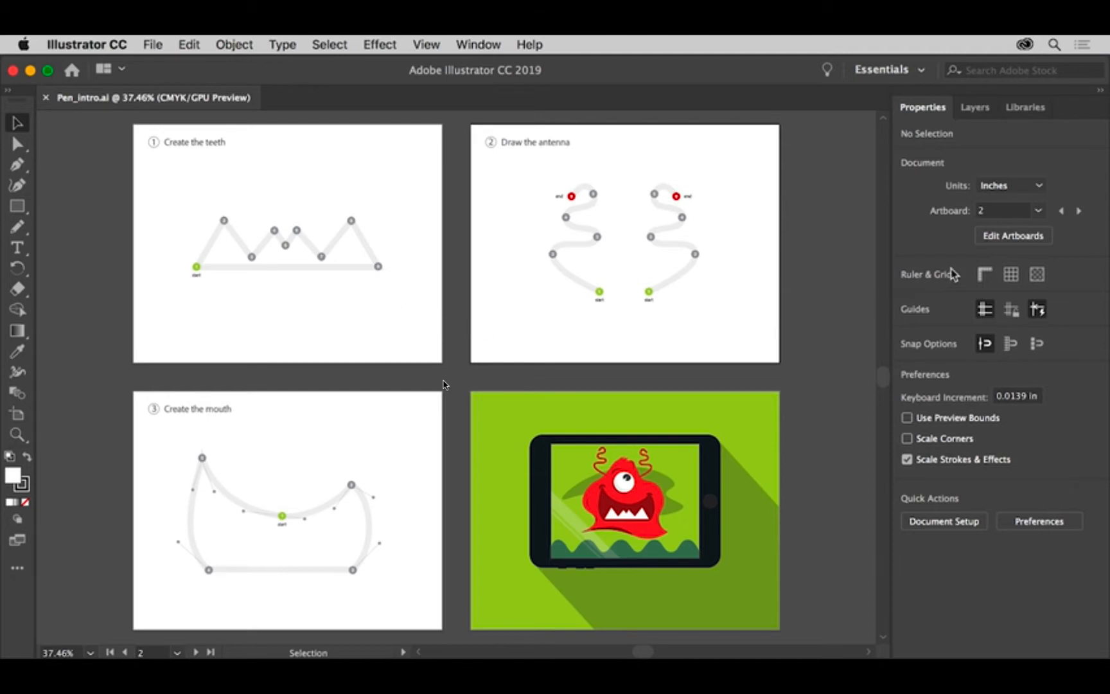
click(1039, 212)
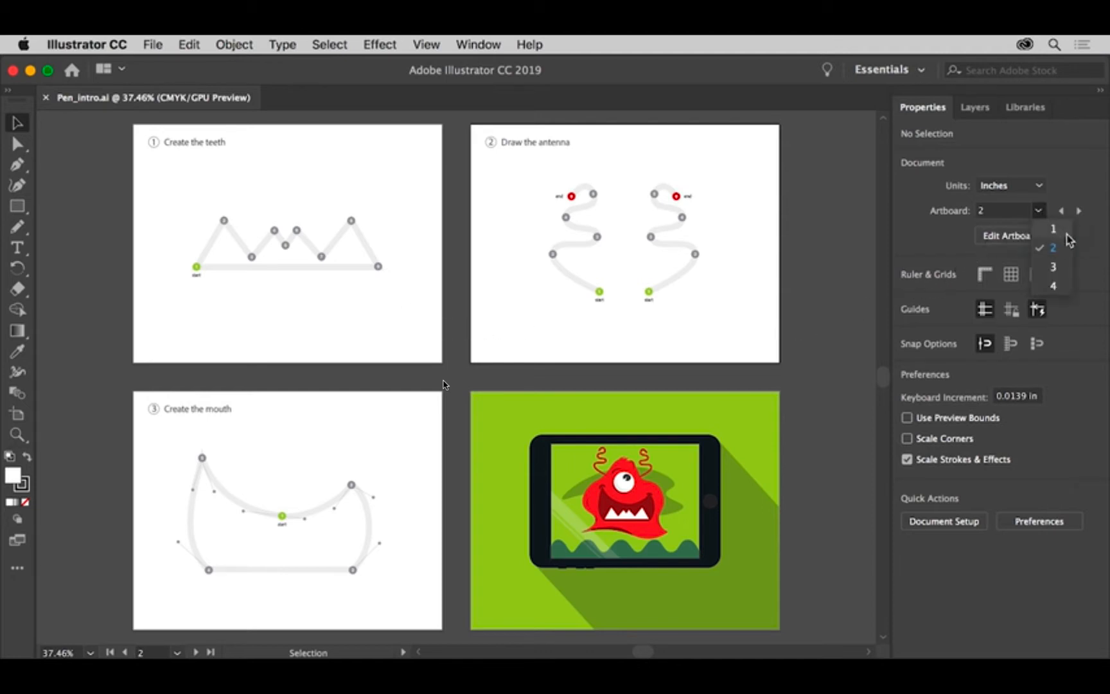
click(1066, 232)
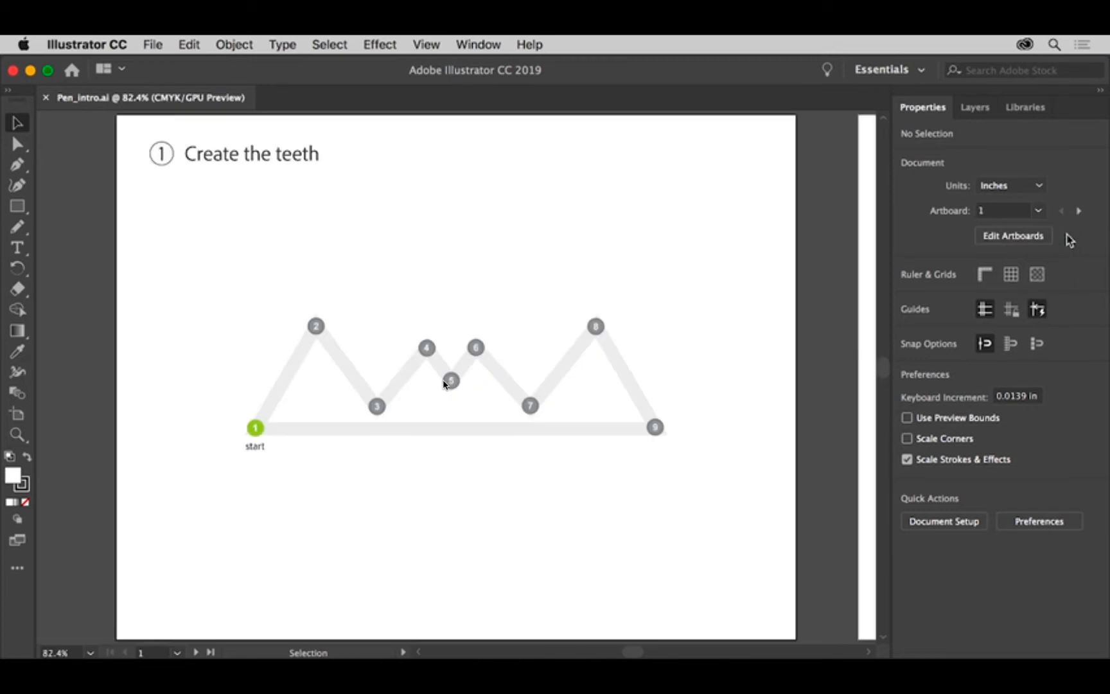
click(1037, 313)
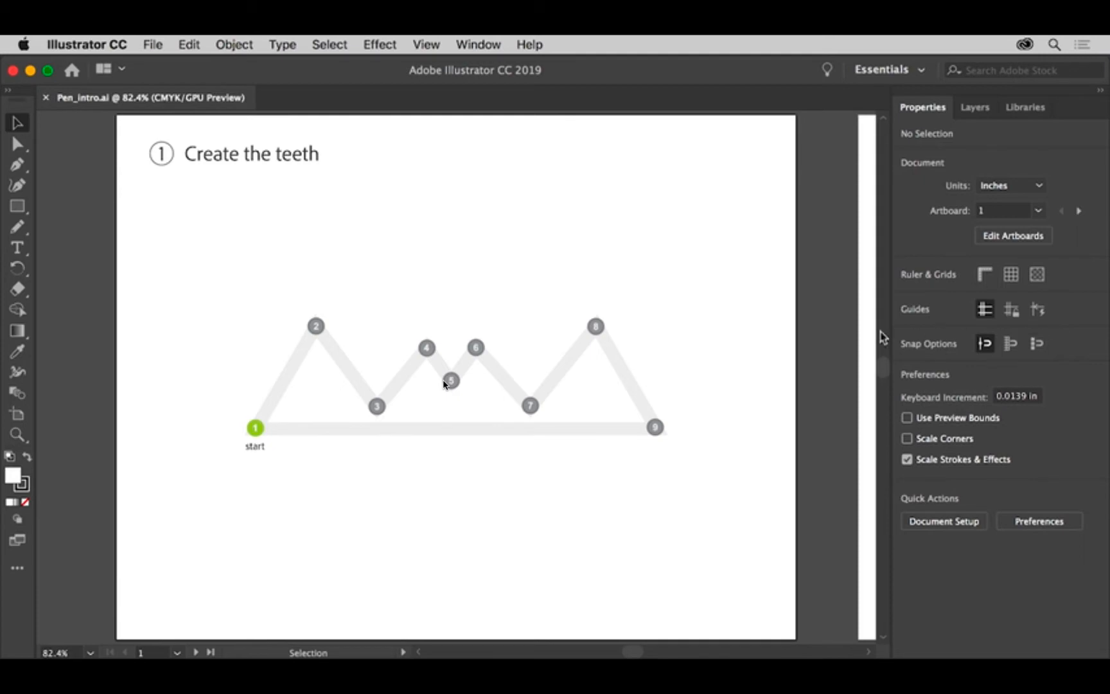
Activate the Pen tool, set the fill to None and check the stroke color swatches
click(19, 161)
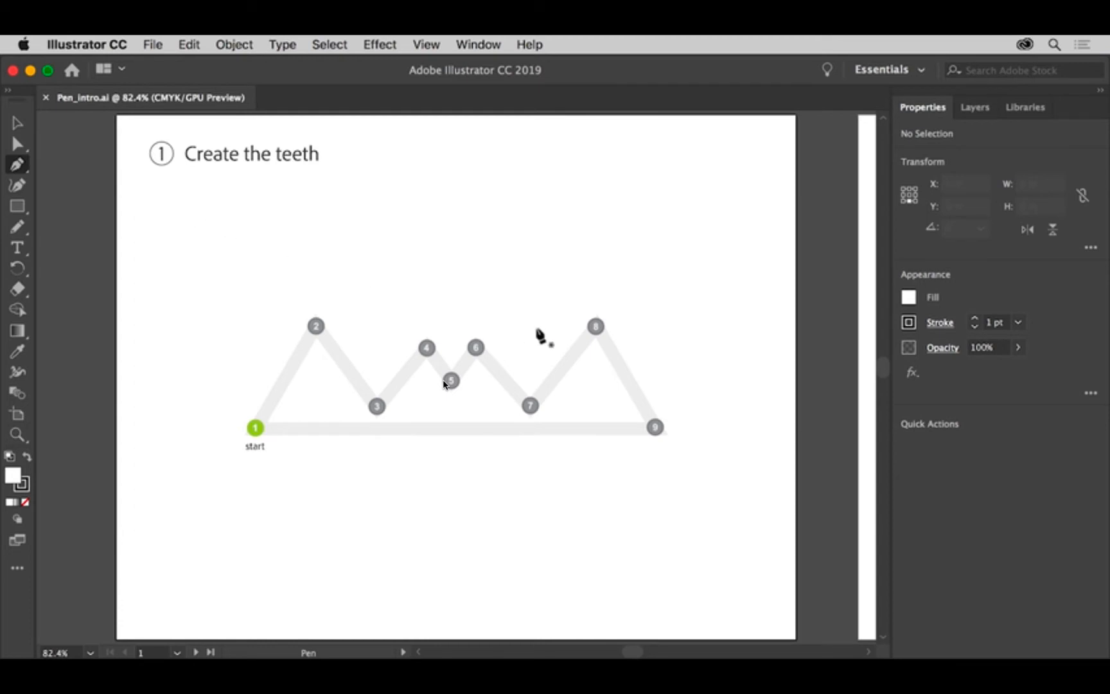
click(910, 298)
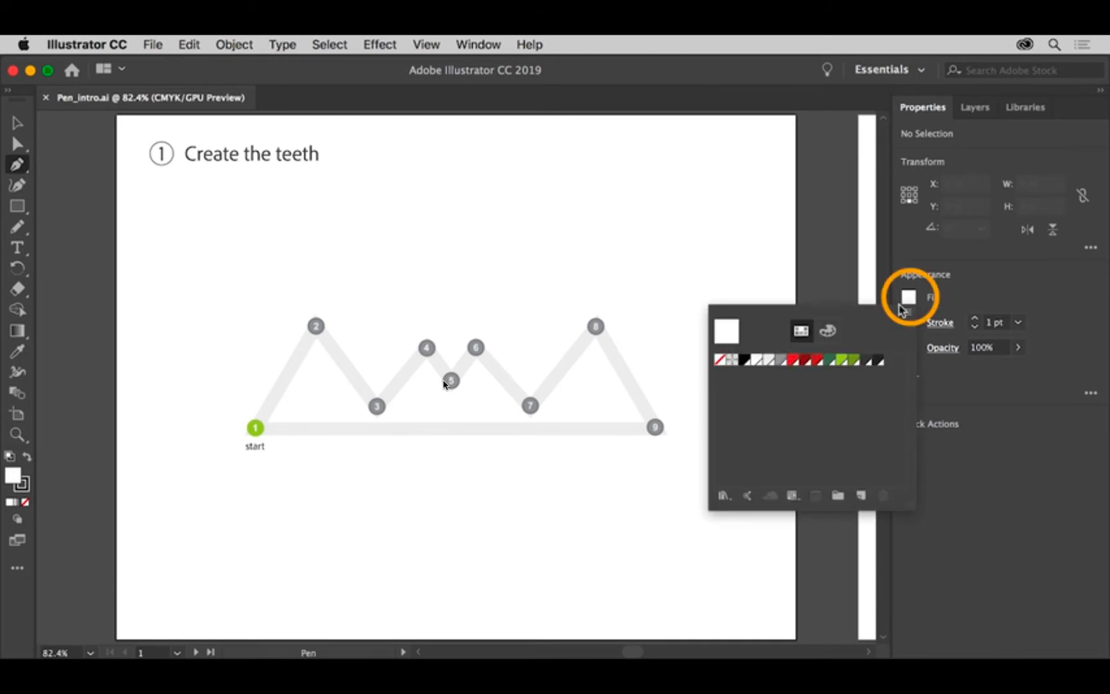
click(723, 360)
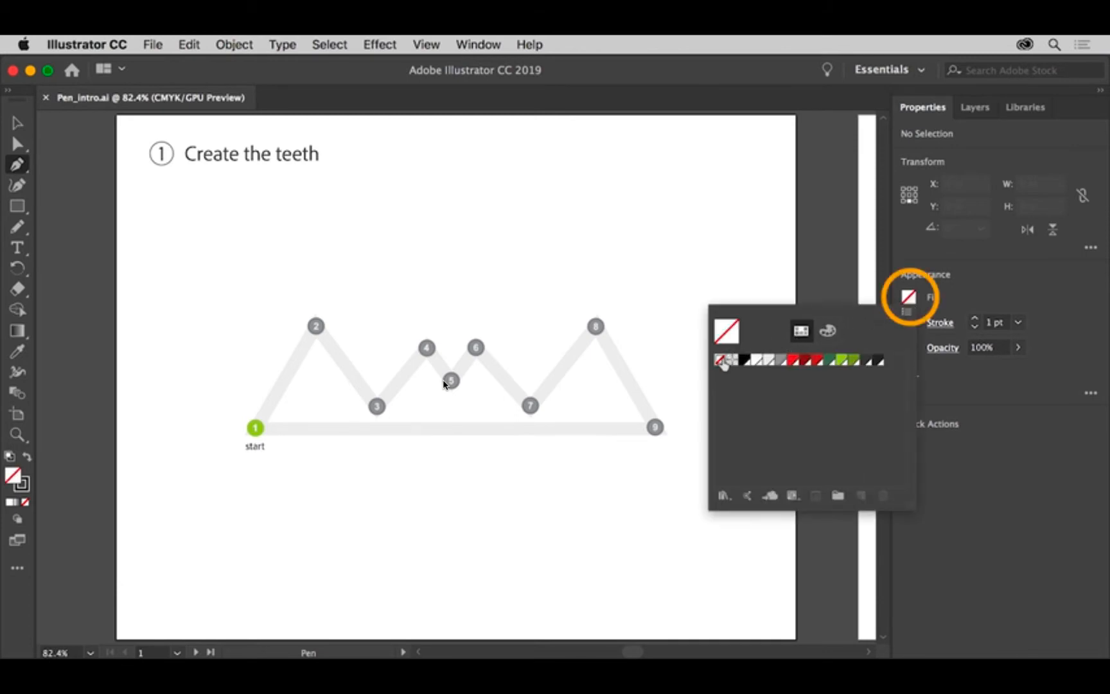
click(977, 331)
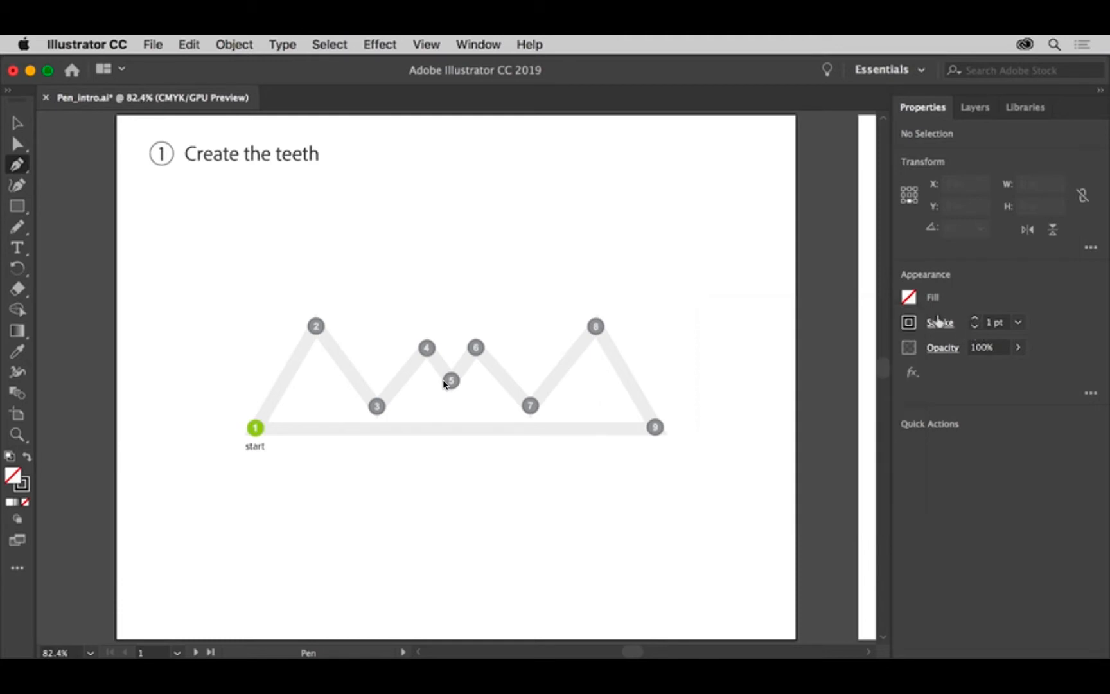
click(910, 324)
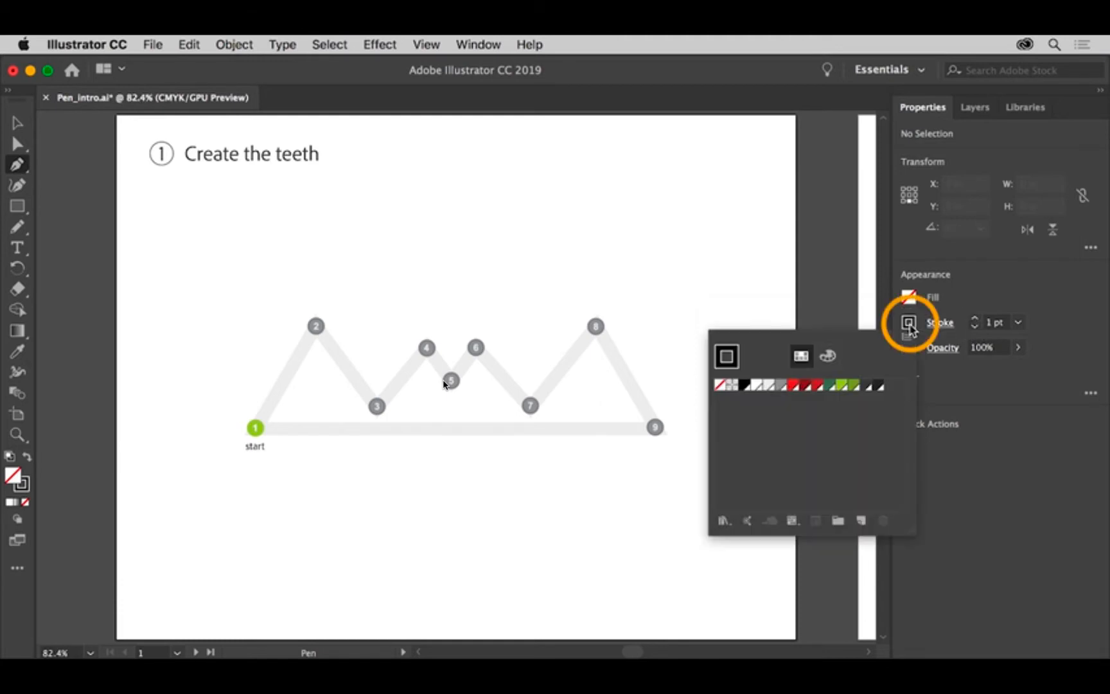
click(909, 324)
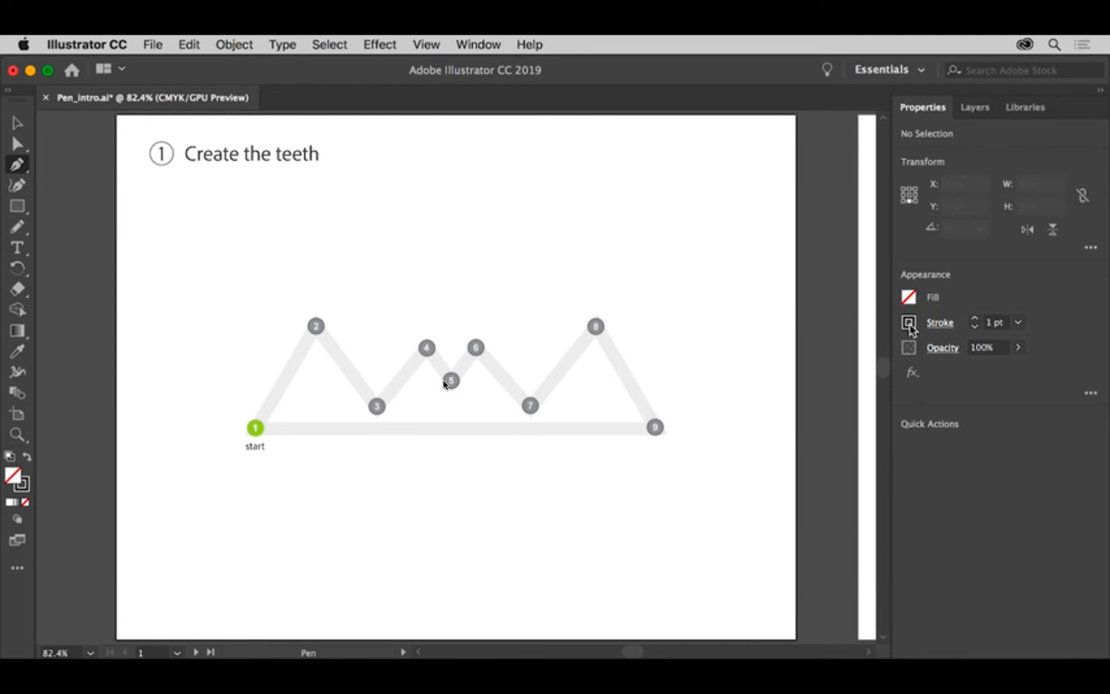
Draw a practice straight two-point path in the empty area below the teeth template and end it as an open path
click(200, 502)
click(196, 496)
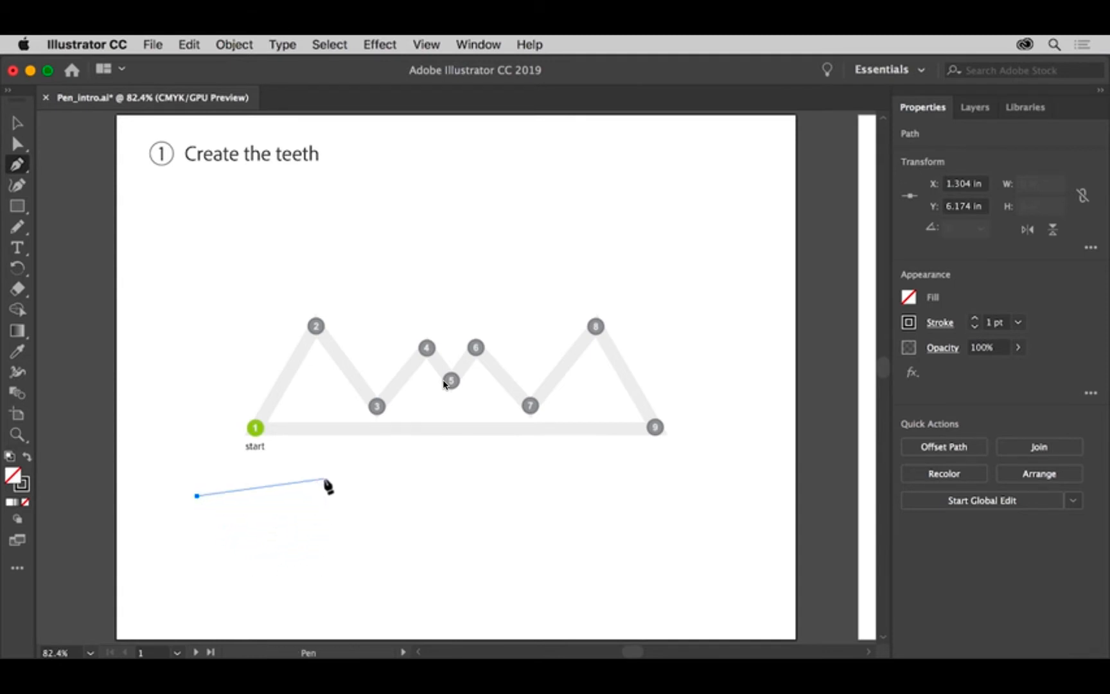
click(356, 544)
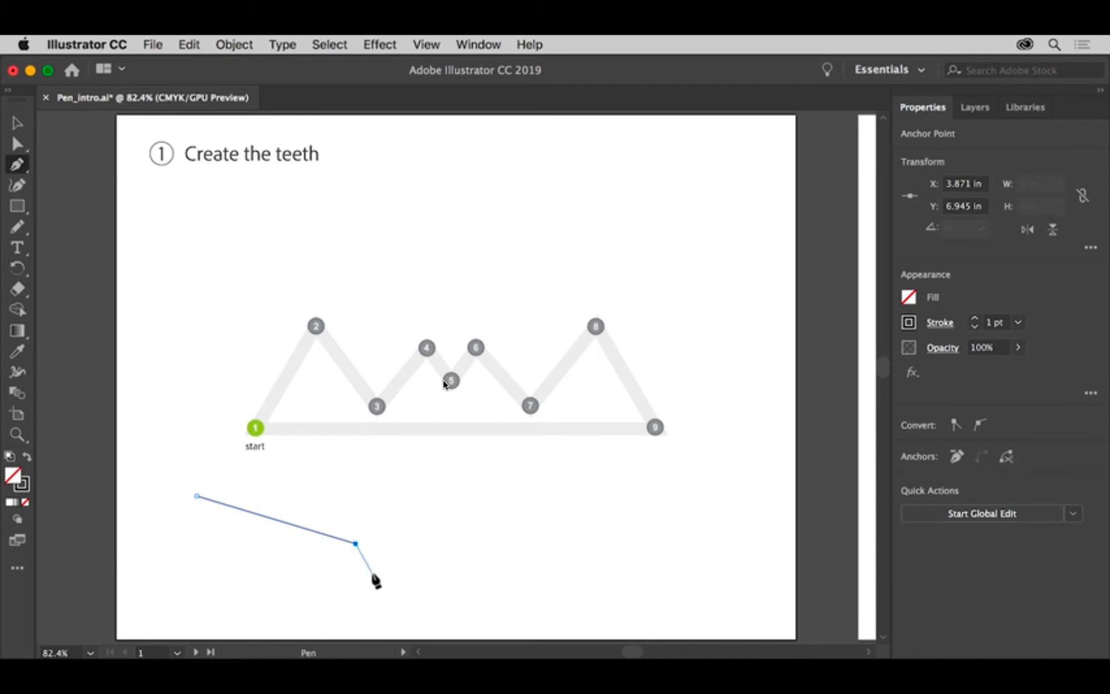
key(Escape)
Trace the teeth template with straight Pen segments through points 1 to 9 and close the path at point 1
click(255, 428)
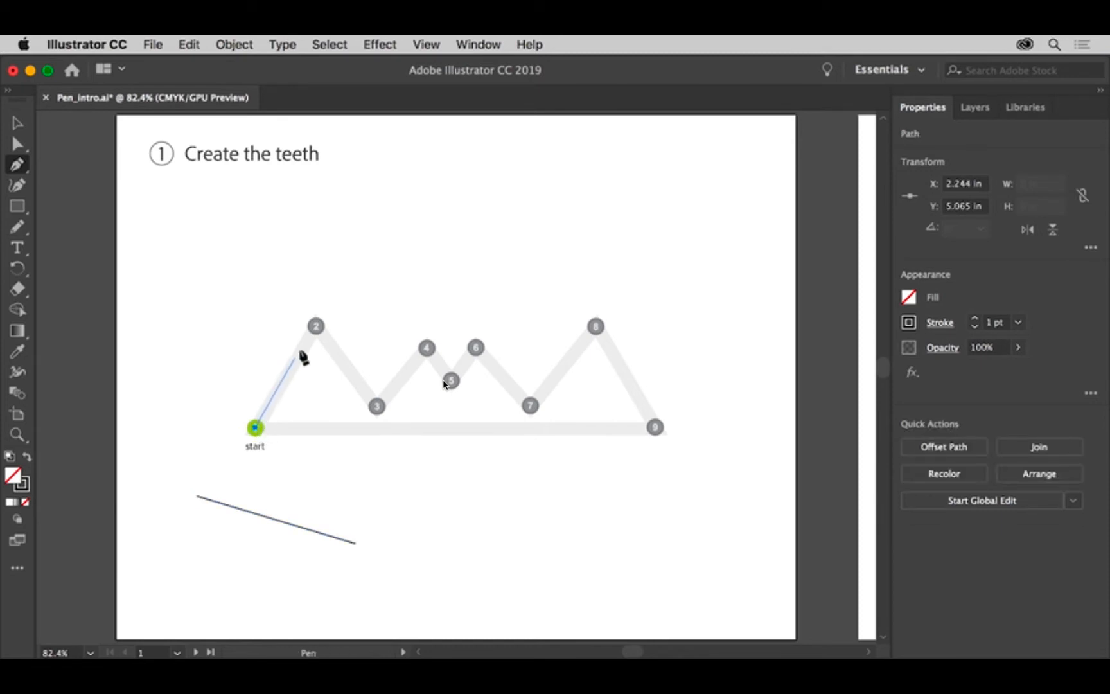
click(315, 327)
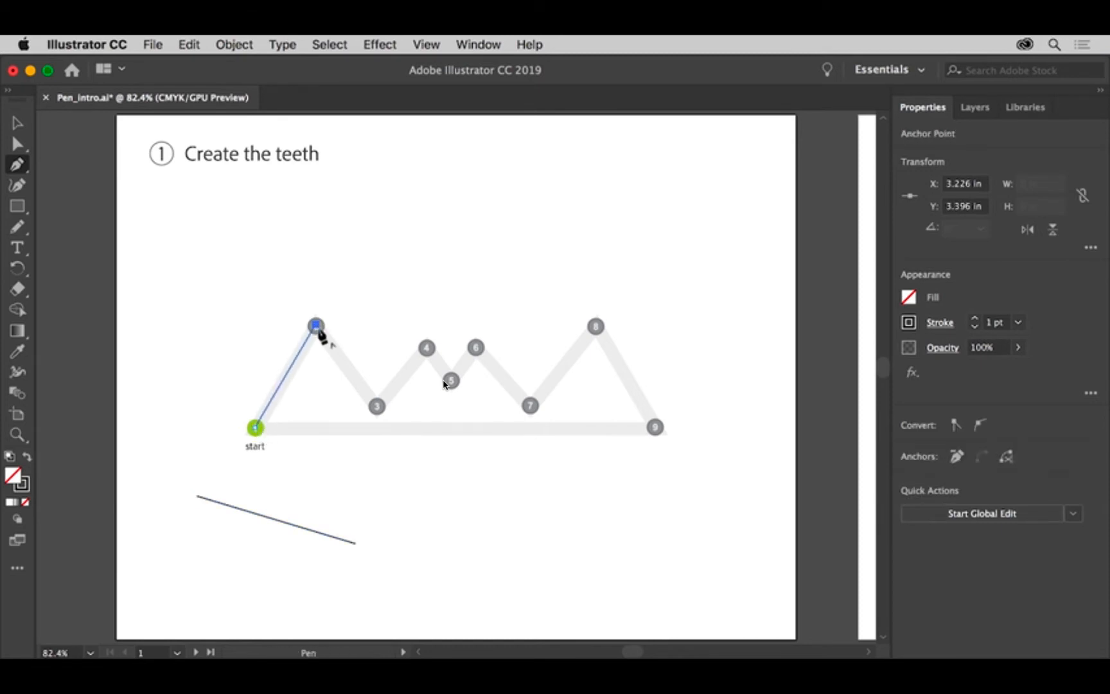
click(377, 406)
click(427, 348)
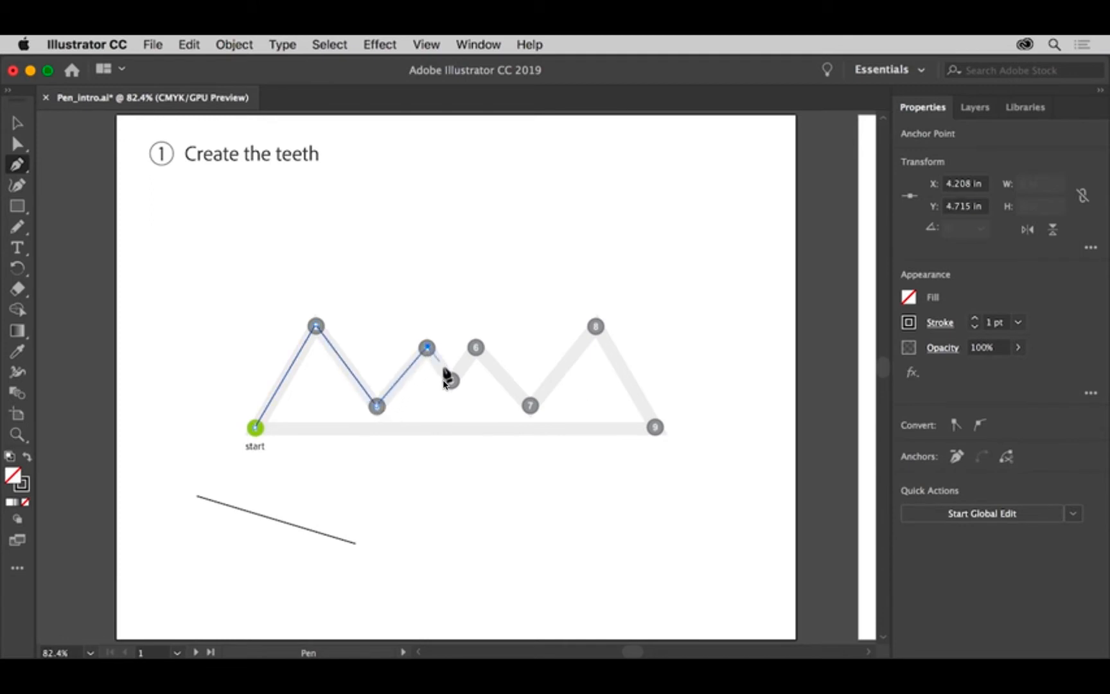
click(452, 380)
click(475, 348)
click(530, 406)
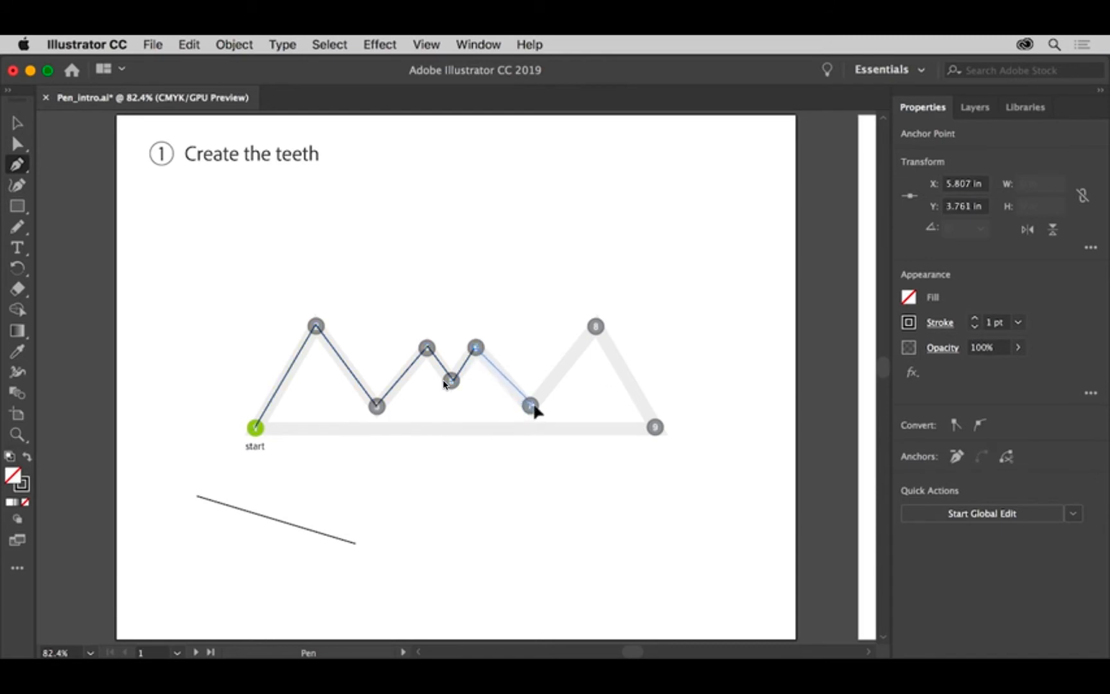
click(596, 326)
click(655, 427)
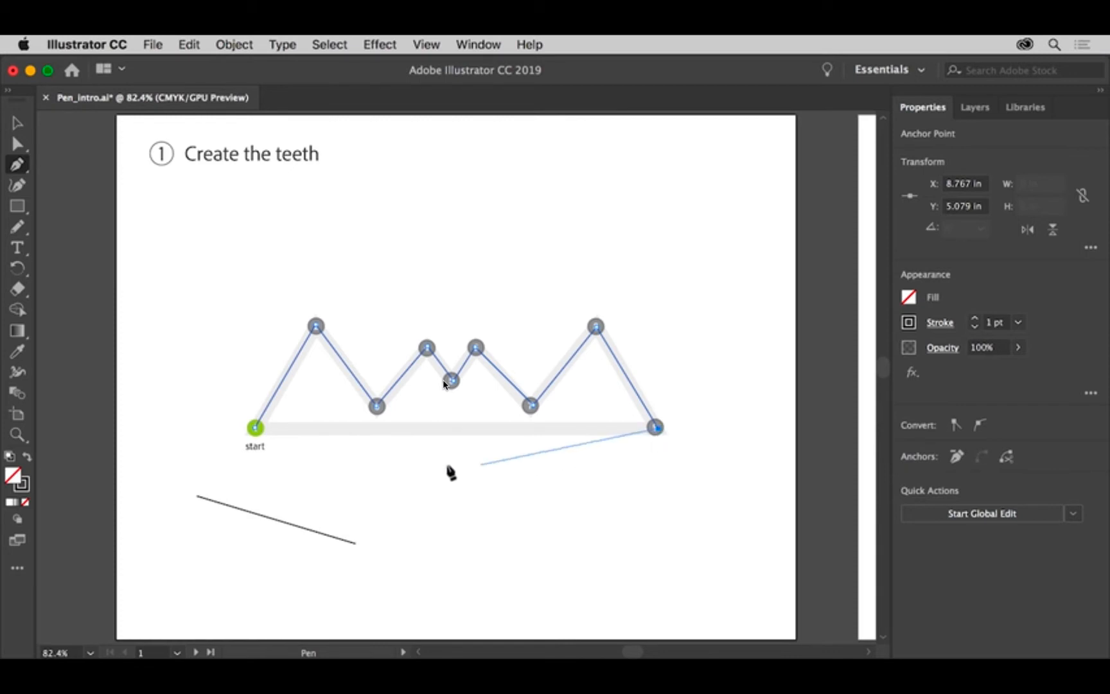
click(257, 429)
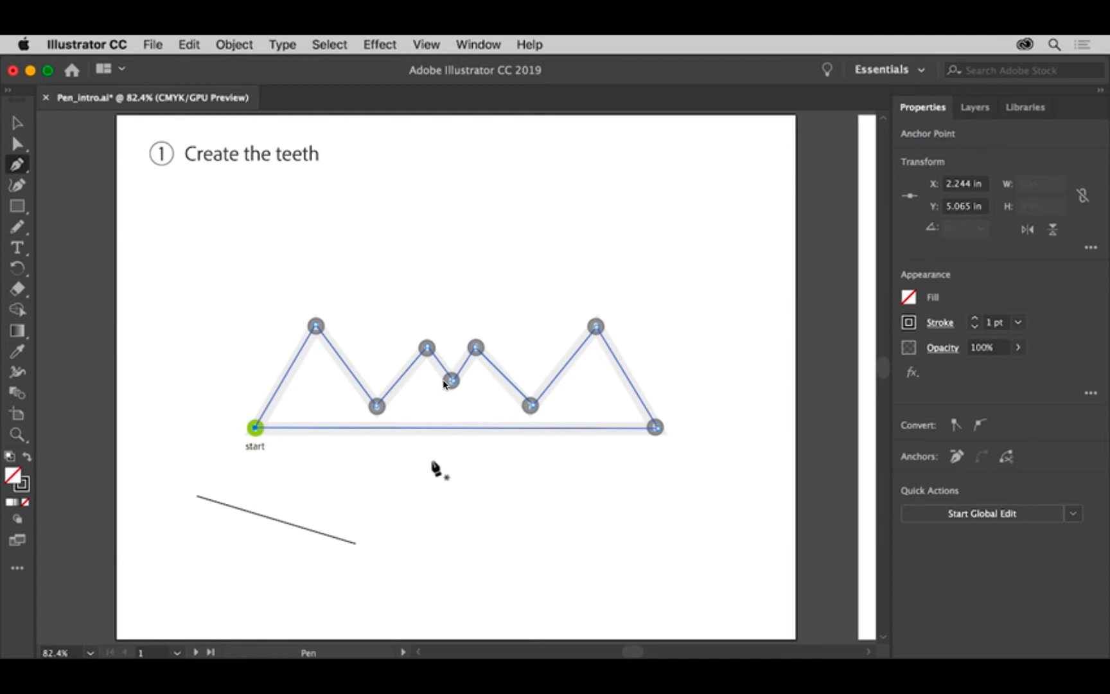
On artboard 2 Antenna, draw a practice curved two-point path below the left antenna template and leave it open
click(177, 652)
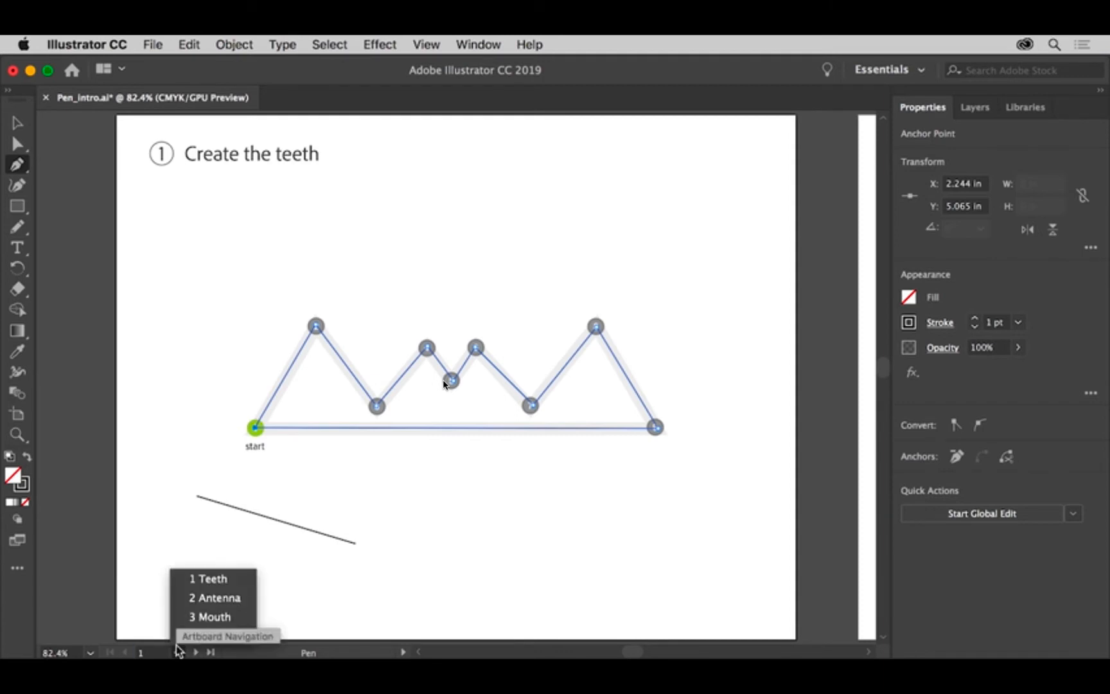
click(229, 603)
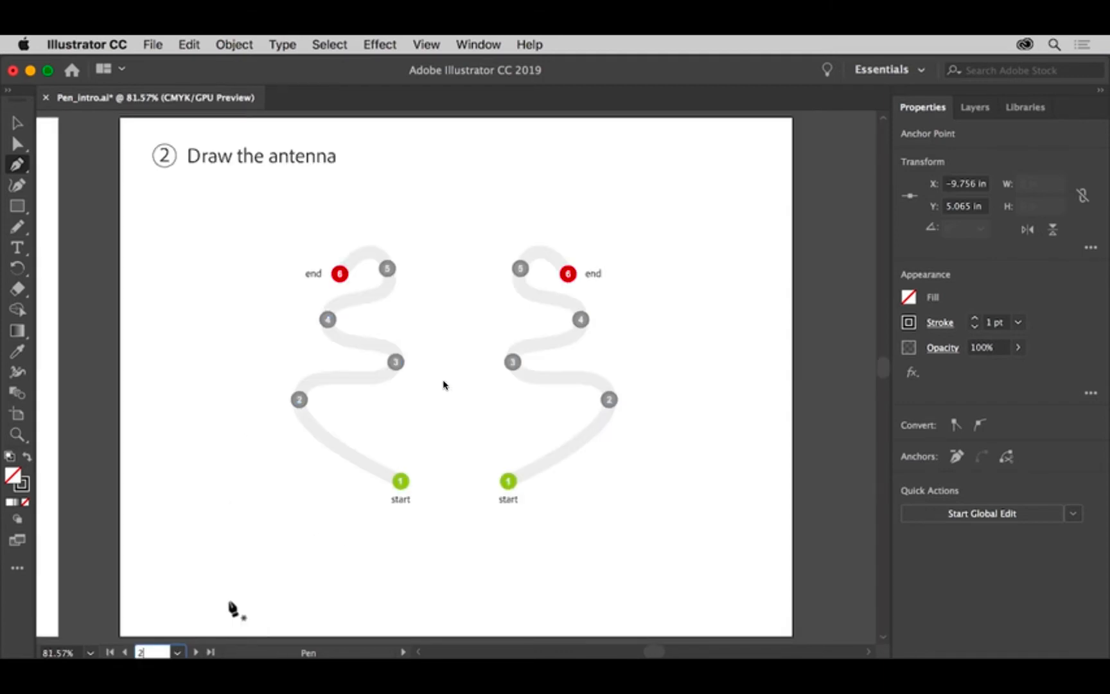
click(227, 543)
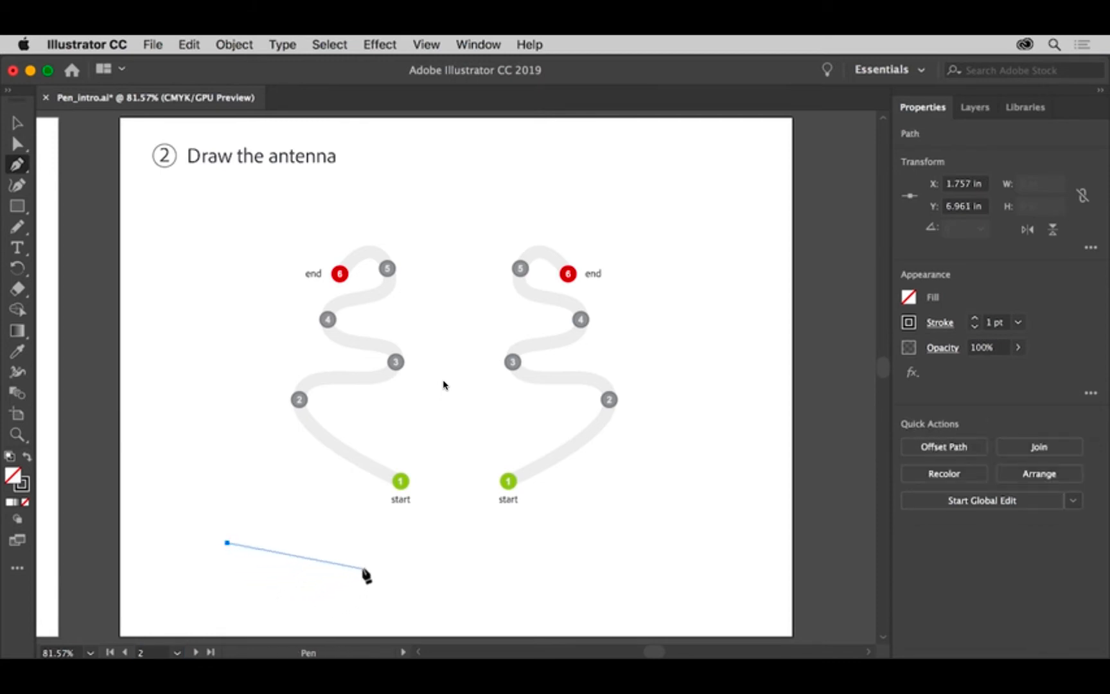
drag(363, 567, 399, 547)
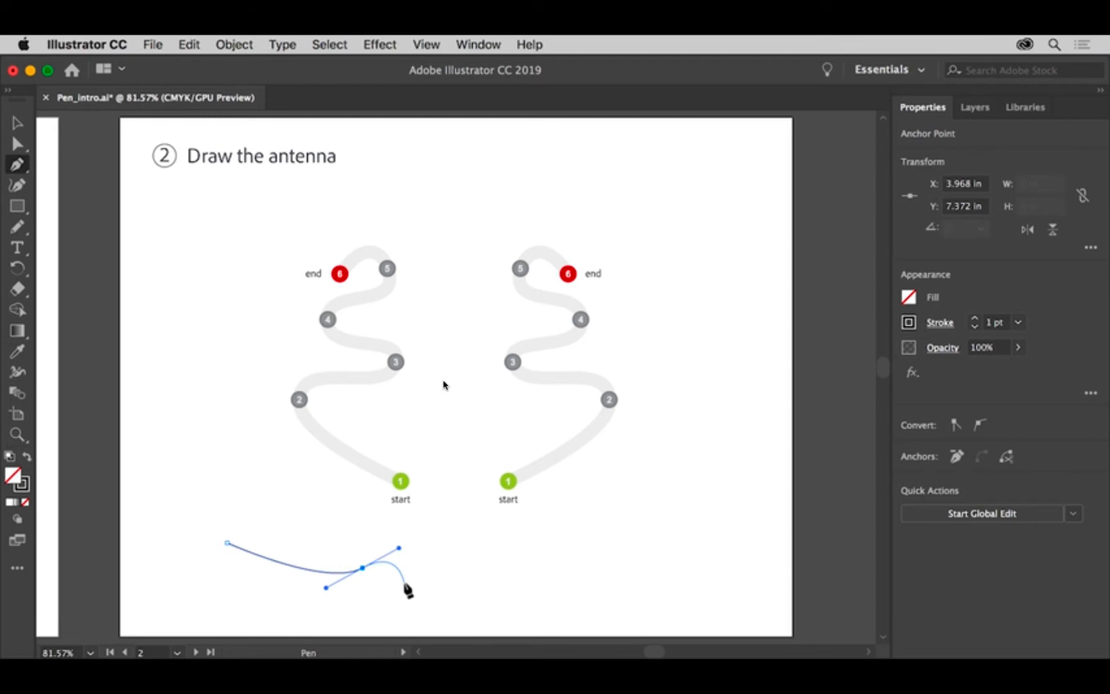
key(Escape)
Start the left antenna path at point 1, try a curved segment to point 2 and undo that segment
drag(401, 482, 351, 465)
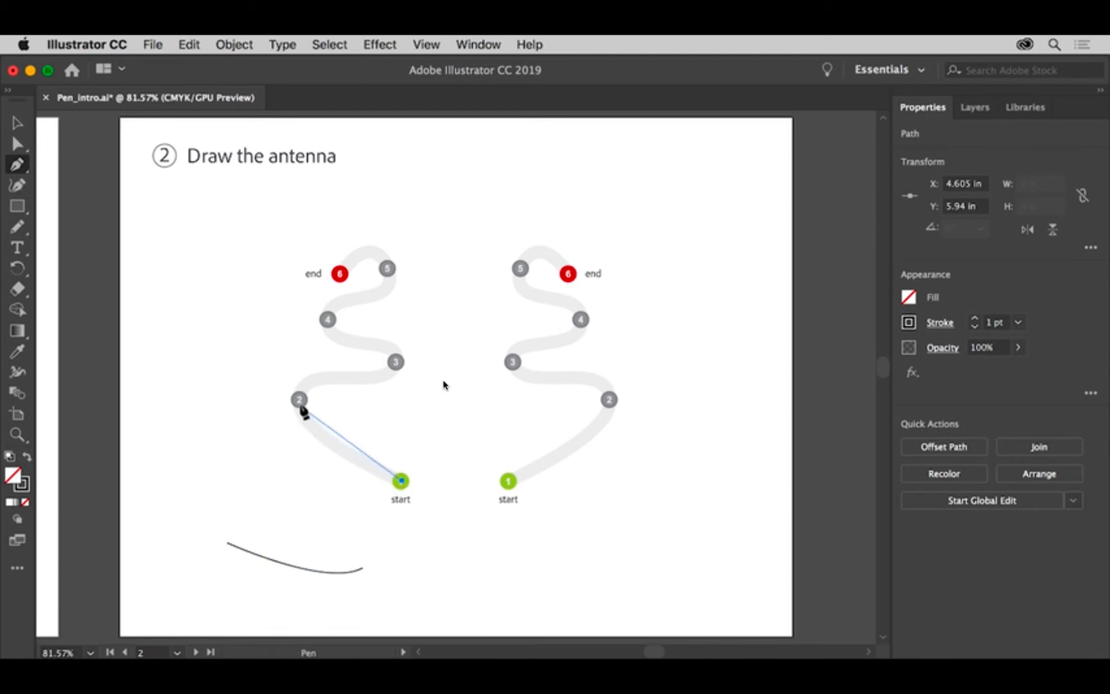
drag(299, 399, 288, 360)
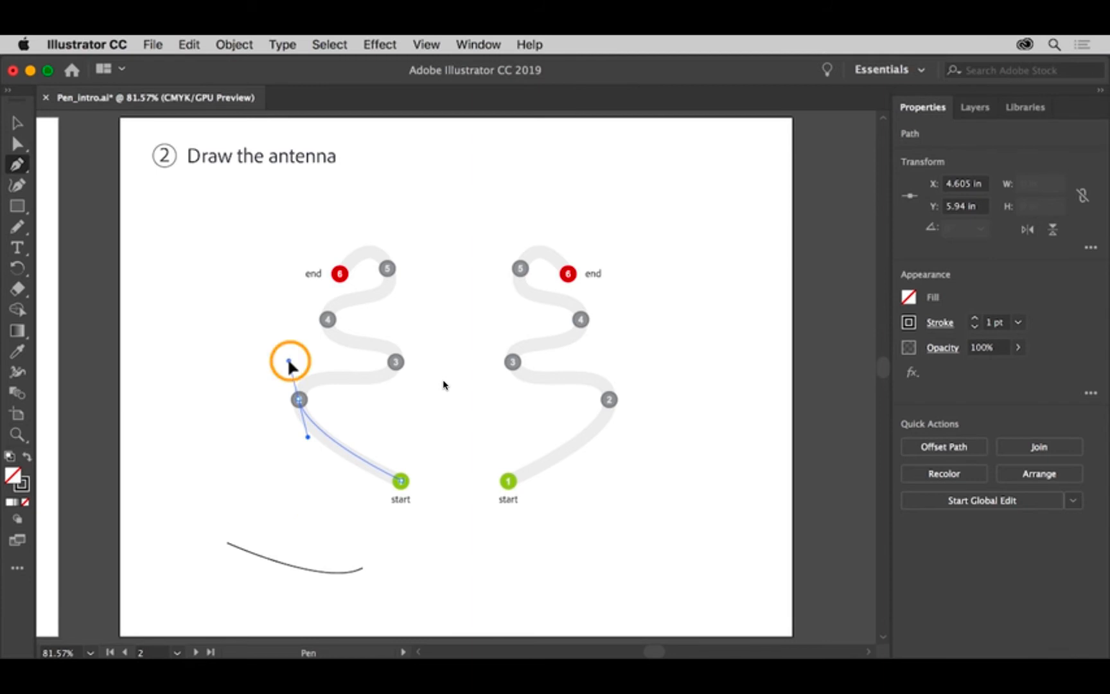
drag(288, 361, 292, 358)
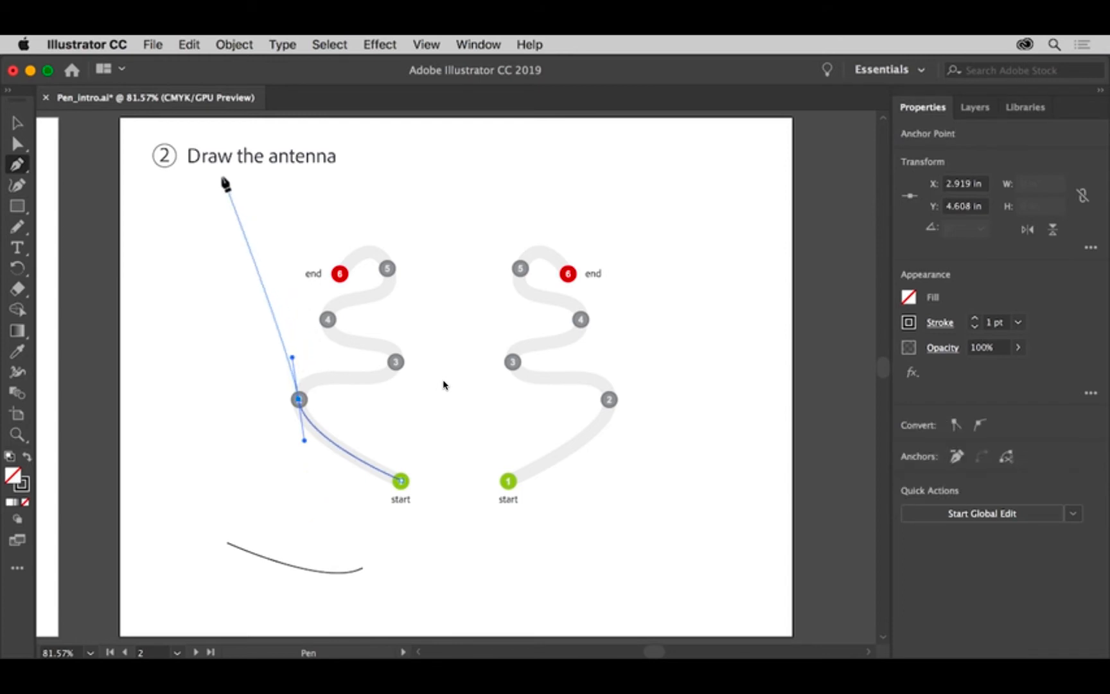
click(189, 44)
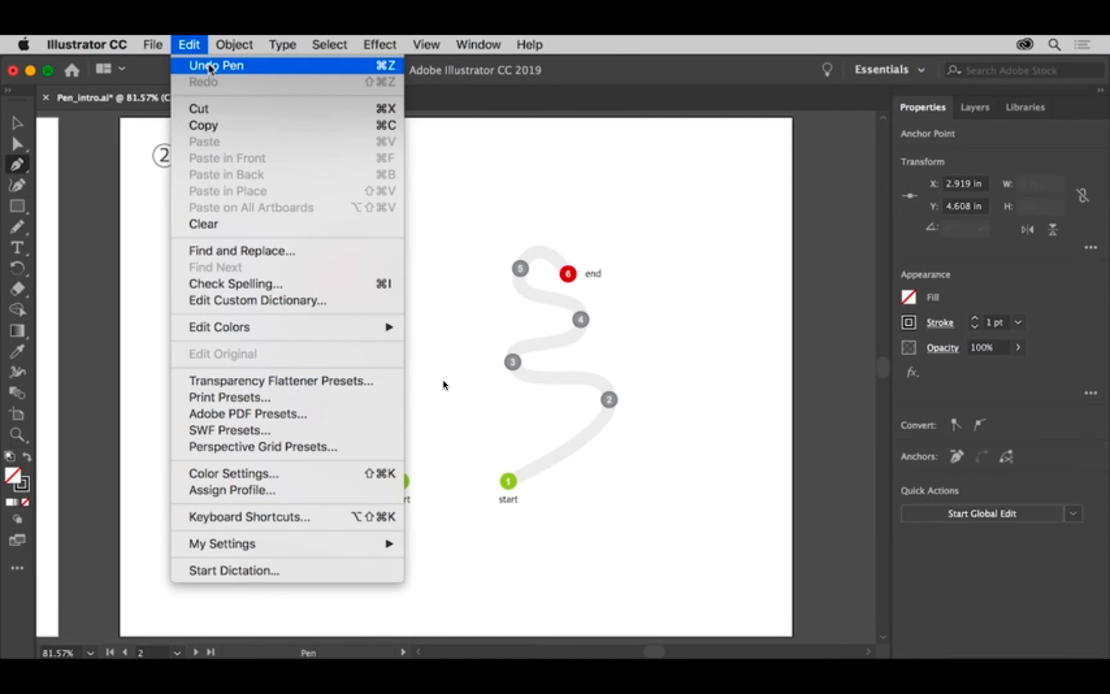
click(205, 65)
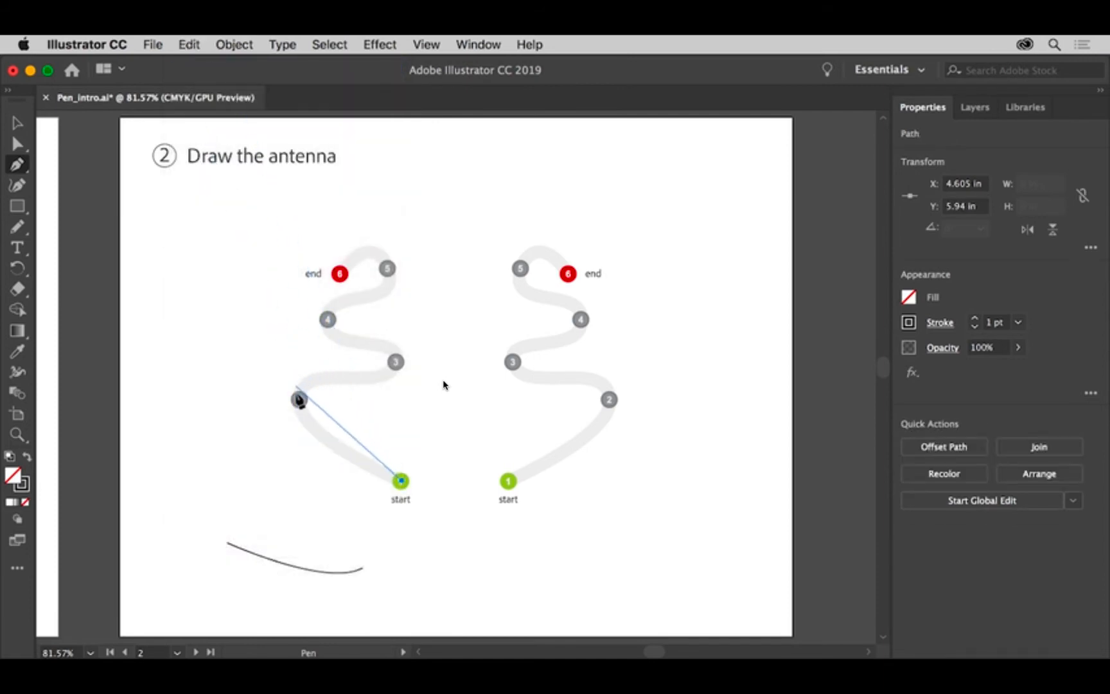
Trace the left antenna with smooth curved segments from point 2 through point 6 and end it as an open path
drag(299, 400, 277, 357)
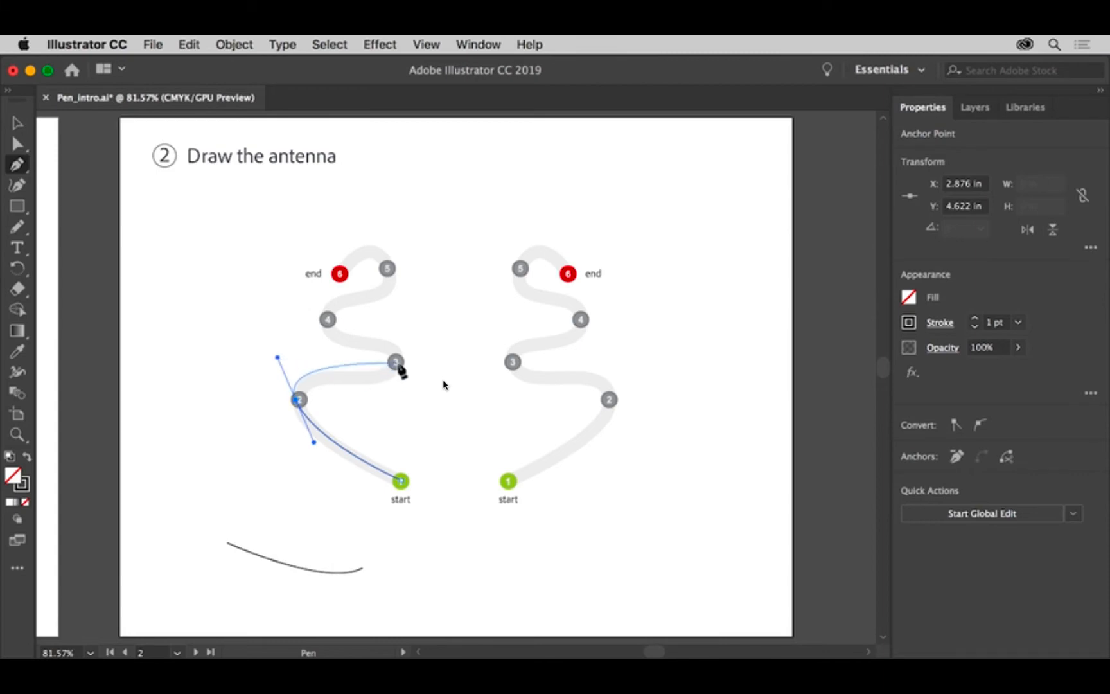
drag(396, 363, 410, 333)
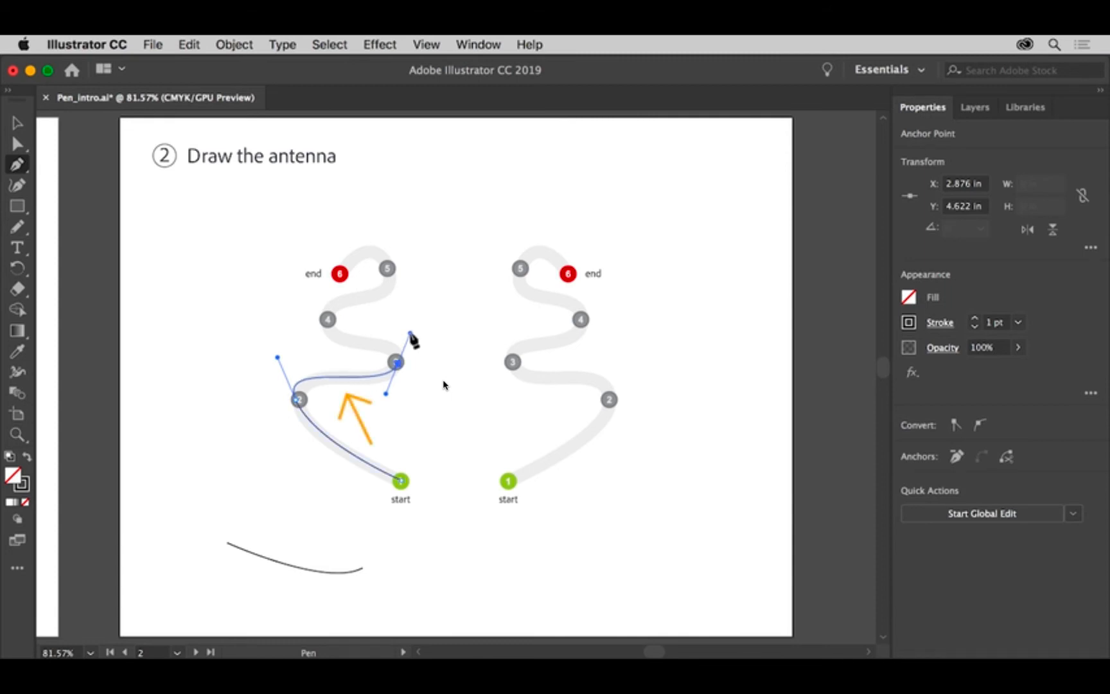
drag(328, 322, 317, 292)
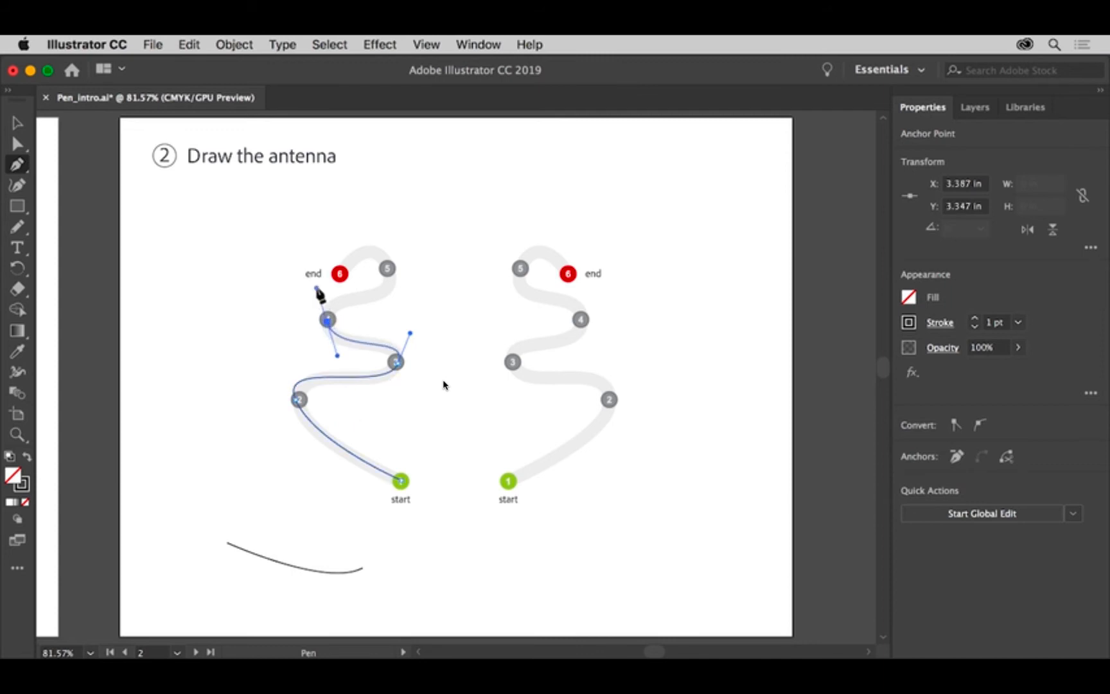
drag(386, 269, 379, 226)
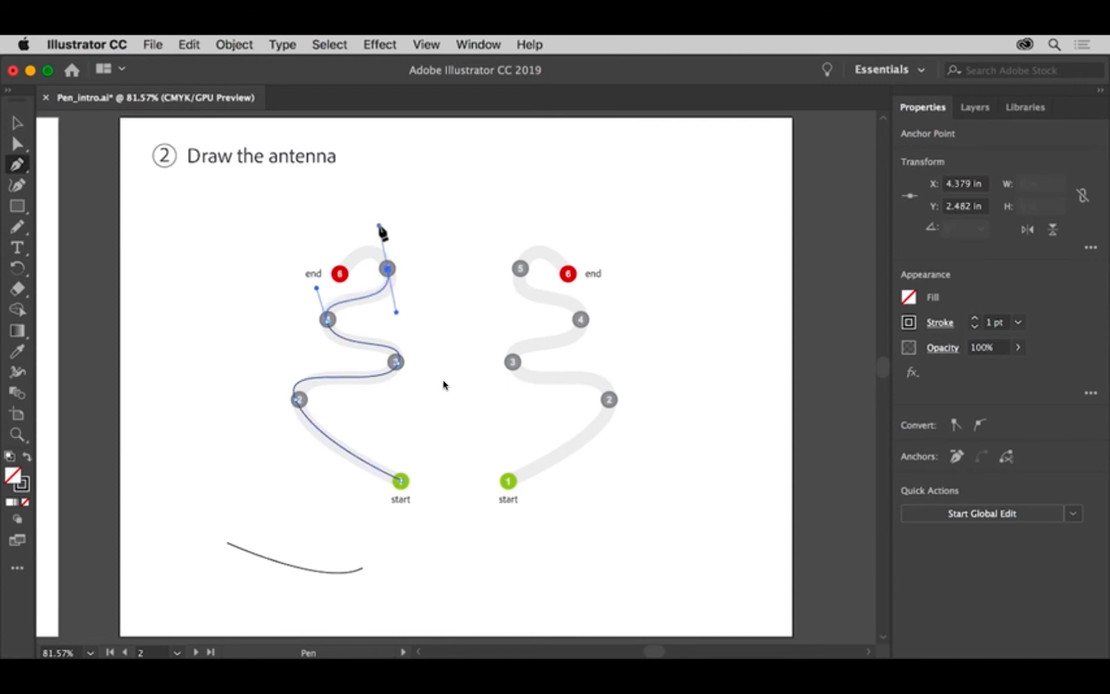
drag(340, 274, 341, 280)
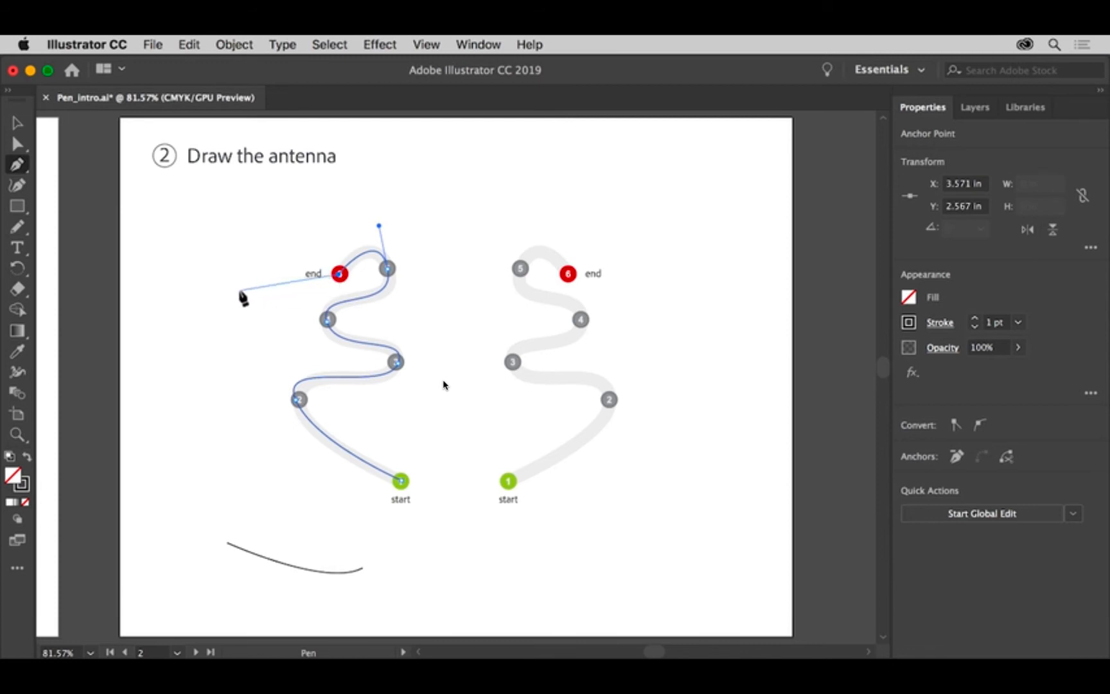
key(Escape)
Go to artboard 3 Mouth
click(177, 651)
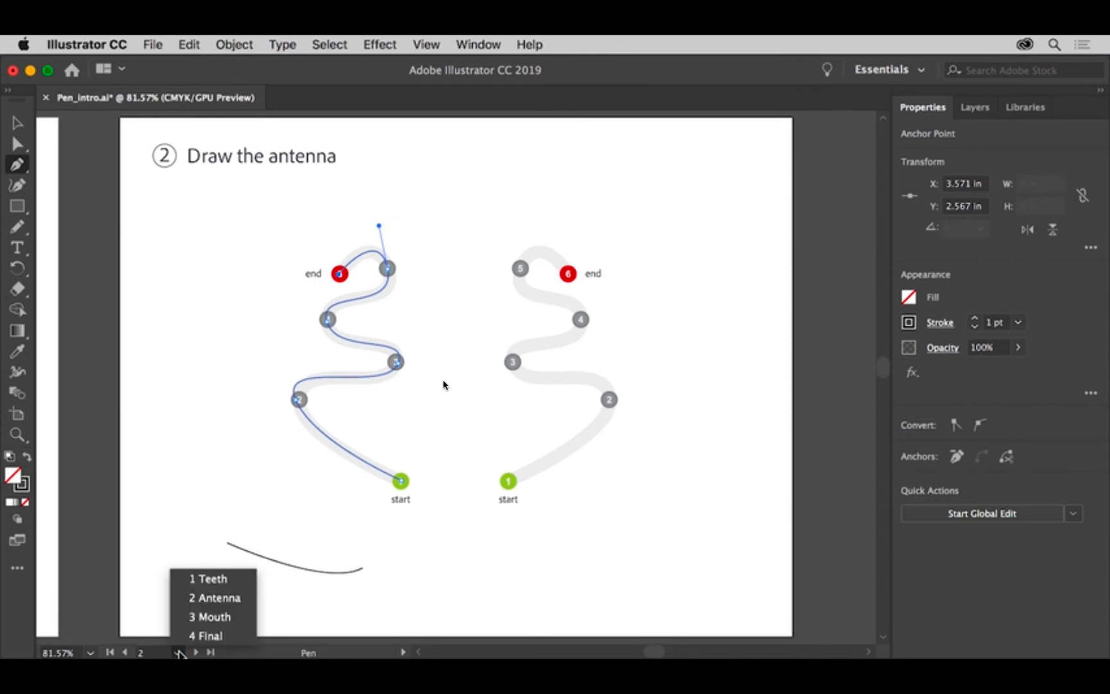
click(212, 617)
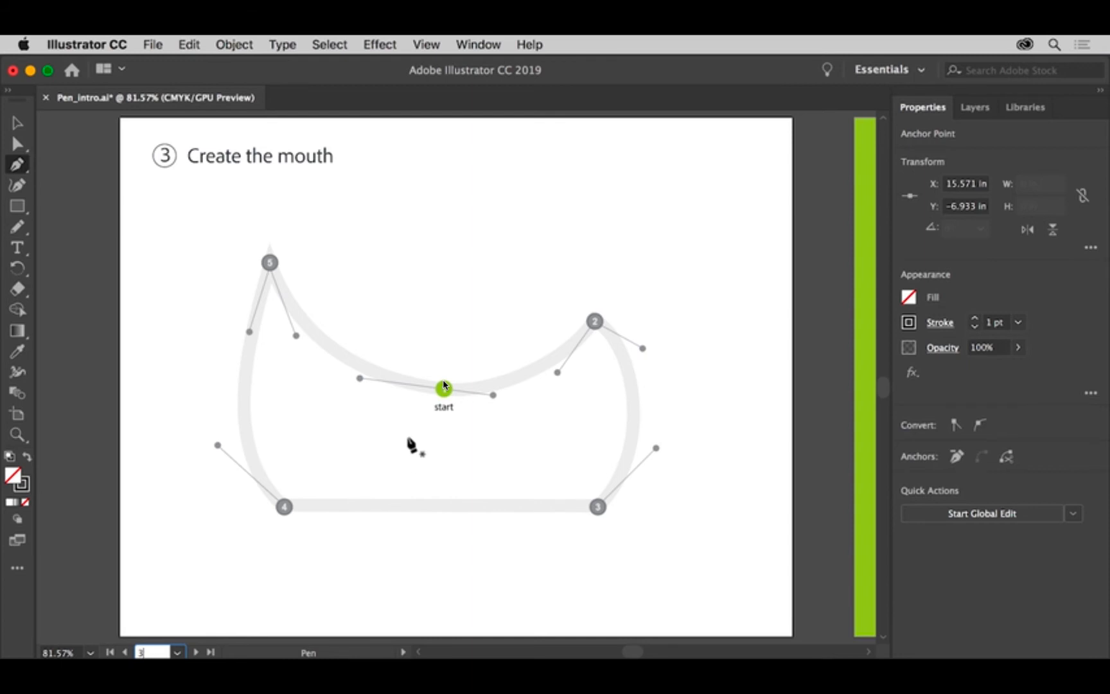
Start the mouth path at the start point, curve it to point 2, and split that anchor's leading handle toward the template's outer handle end
drag(443, 389, 501, 403)
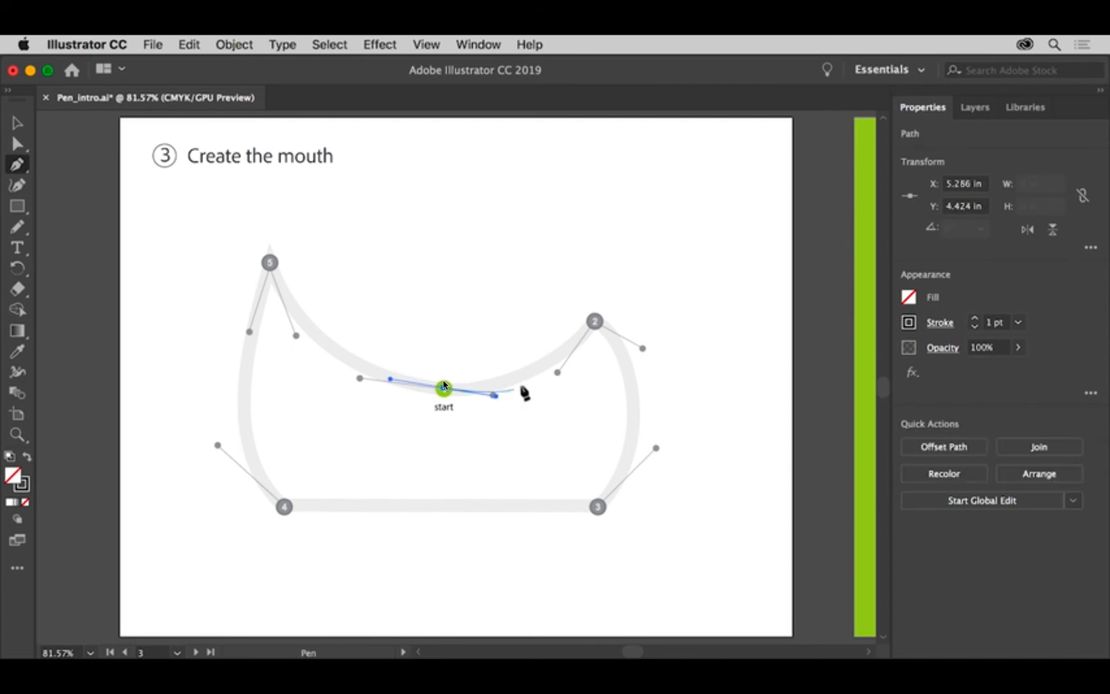
drag(595, 322, 636, 271)
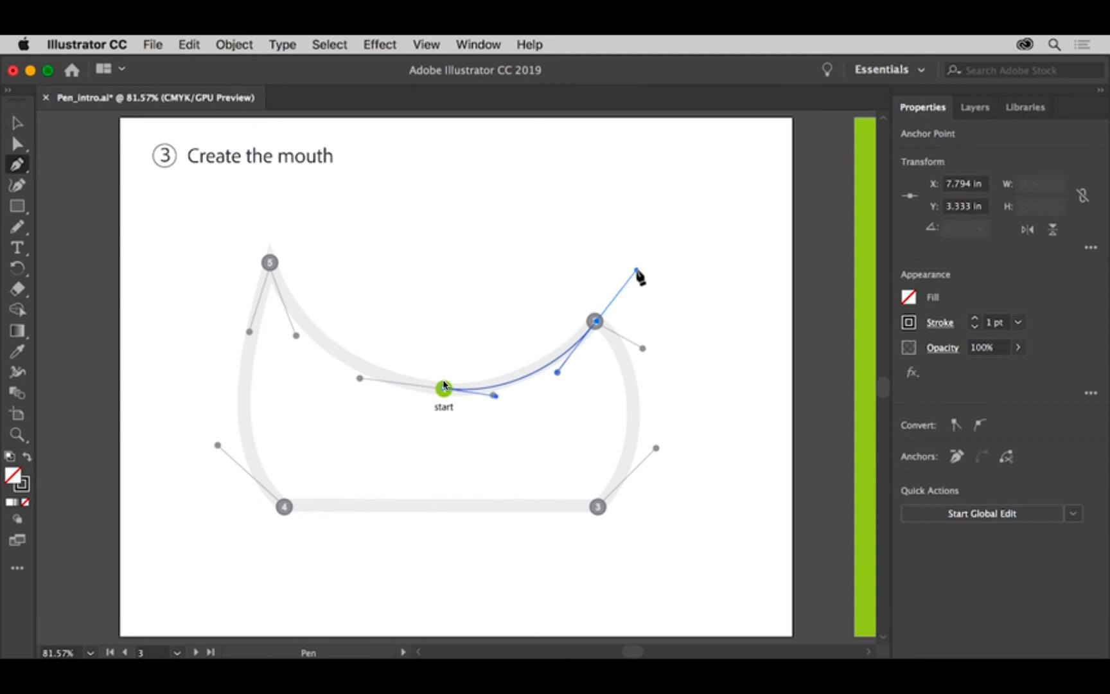
key(alt)
drag(637, 271, 652, 356)
drag(653, 355, 648, 353)
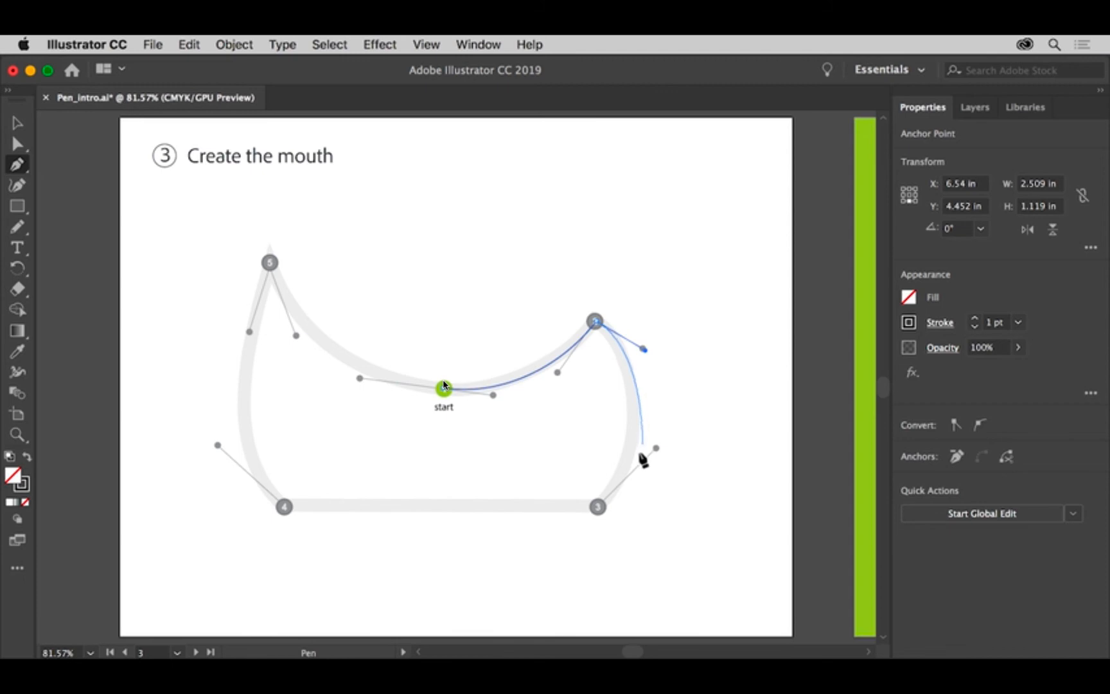
Continue the mouth path with a curve to point 3, remove that anchor's leading handle, and add a straight segment to point 4
drag(597, 508, 536, 564)
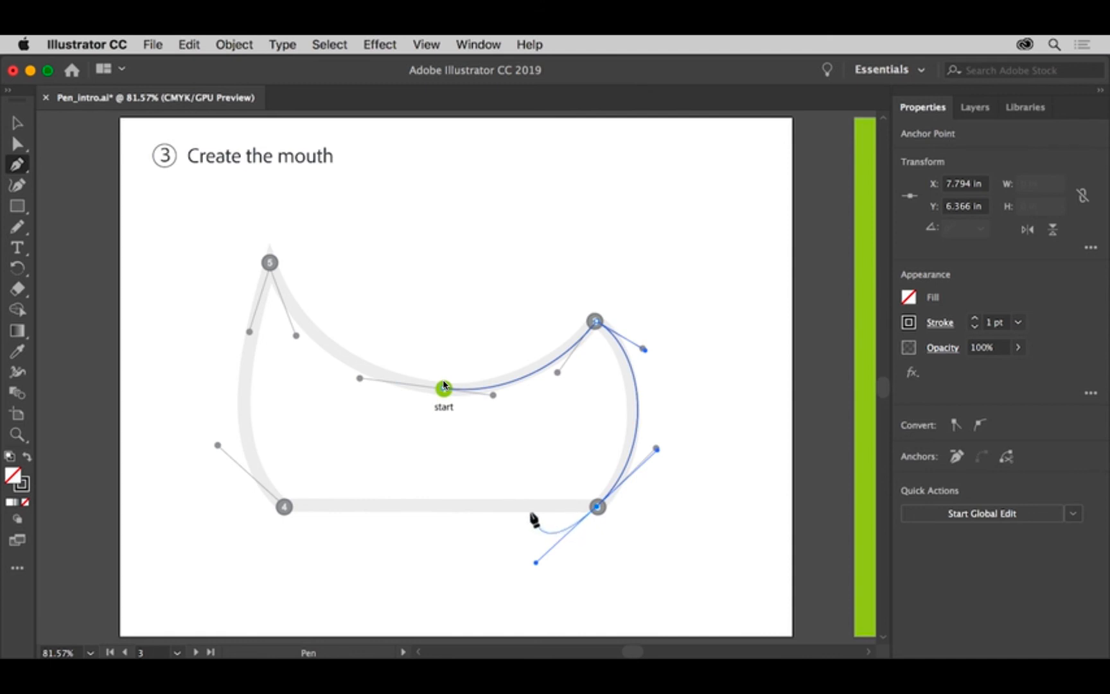
click(596, 508)
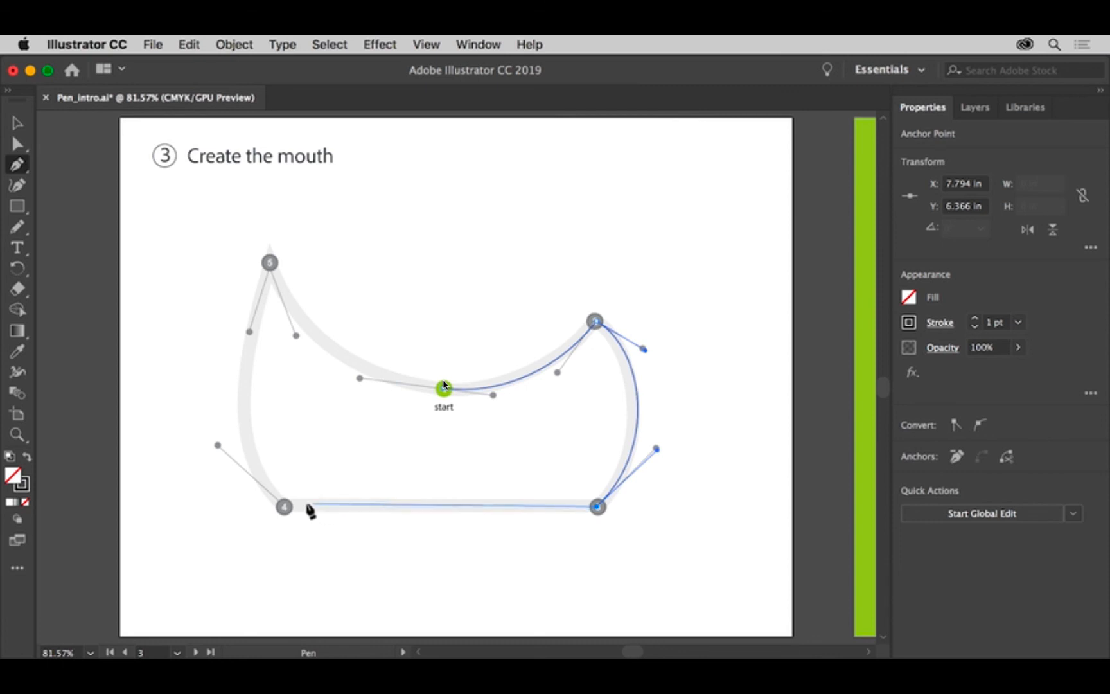
click(284, 507)
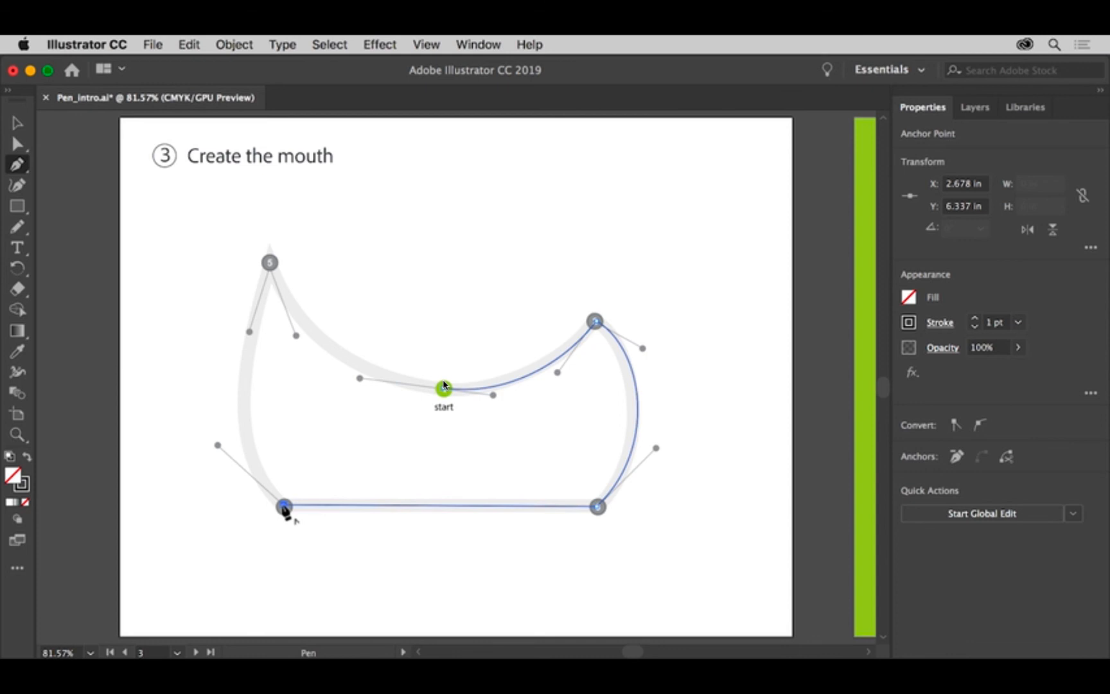
Curve the mouth path from point 4 to point 5, split its handle into a corner, and close the path smoothly at the start point
drag(284, 507, 217, 444)
drag(270, 261, 291, 189)
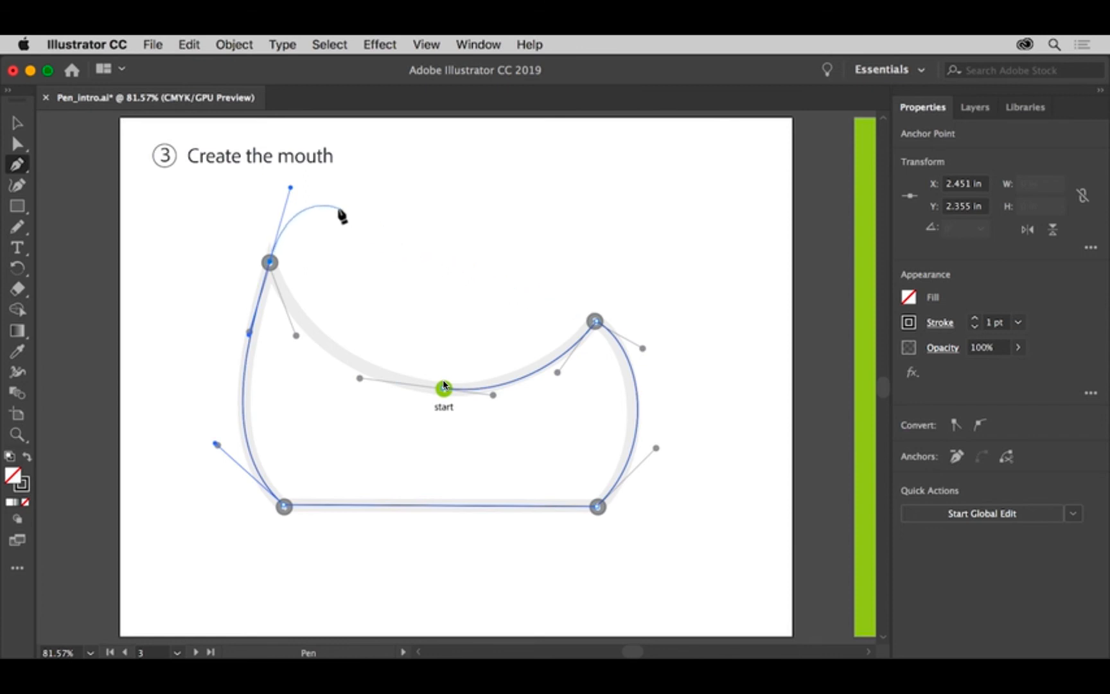
key(alt)
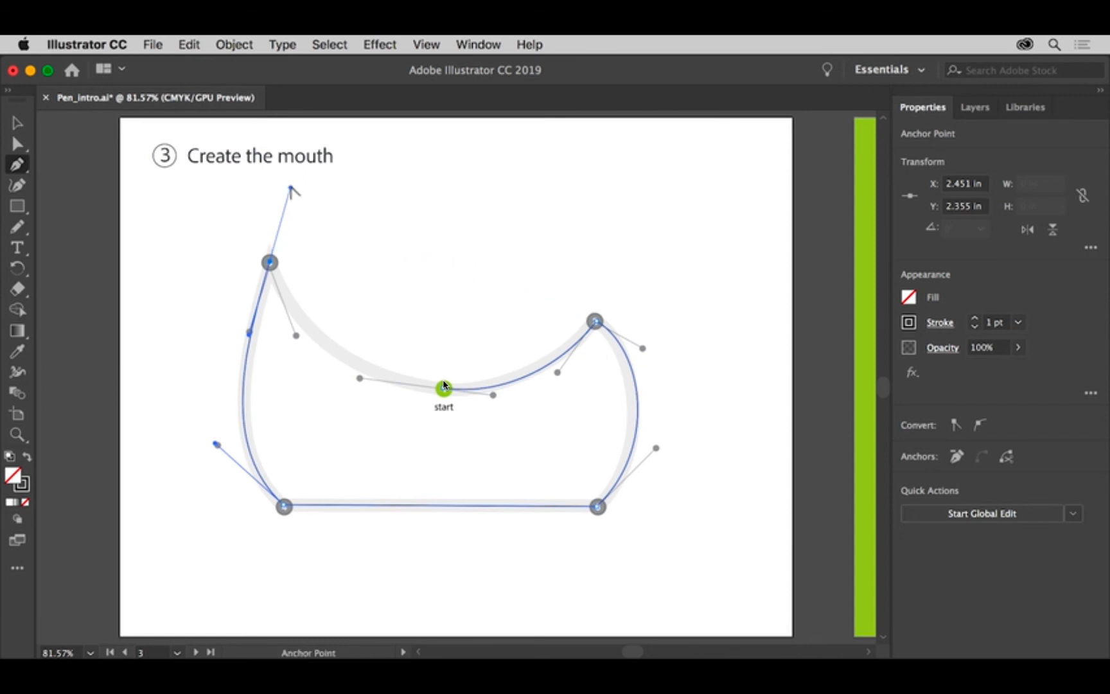
drag(292, 187, 298, 344)
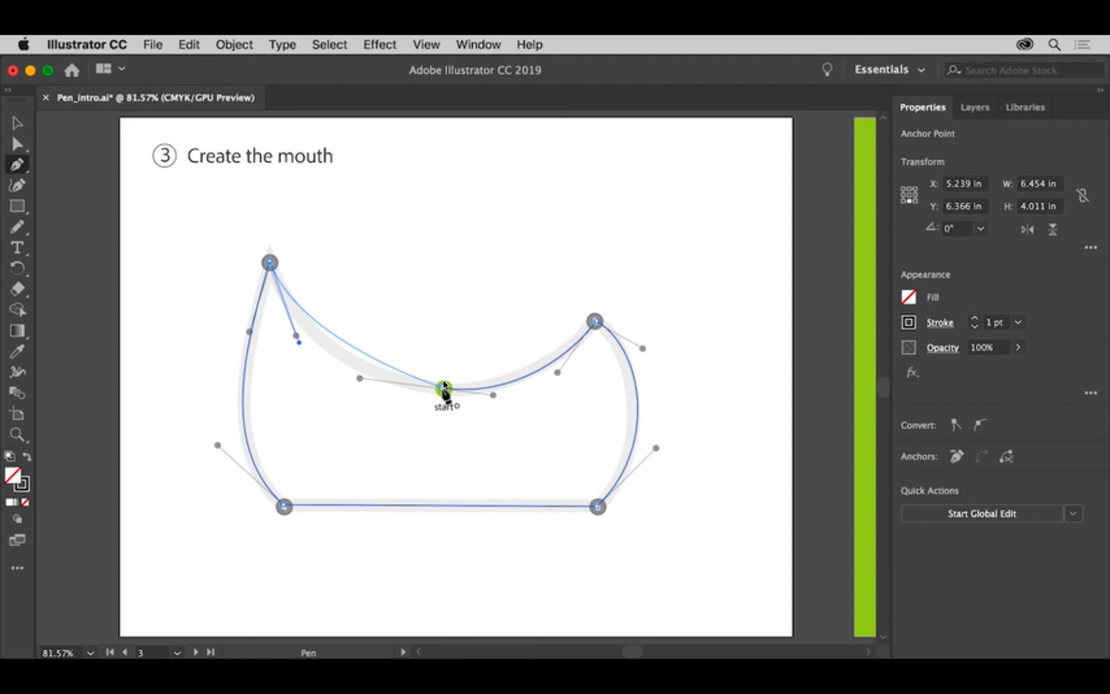
drag(443, 385, 522, 397)
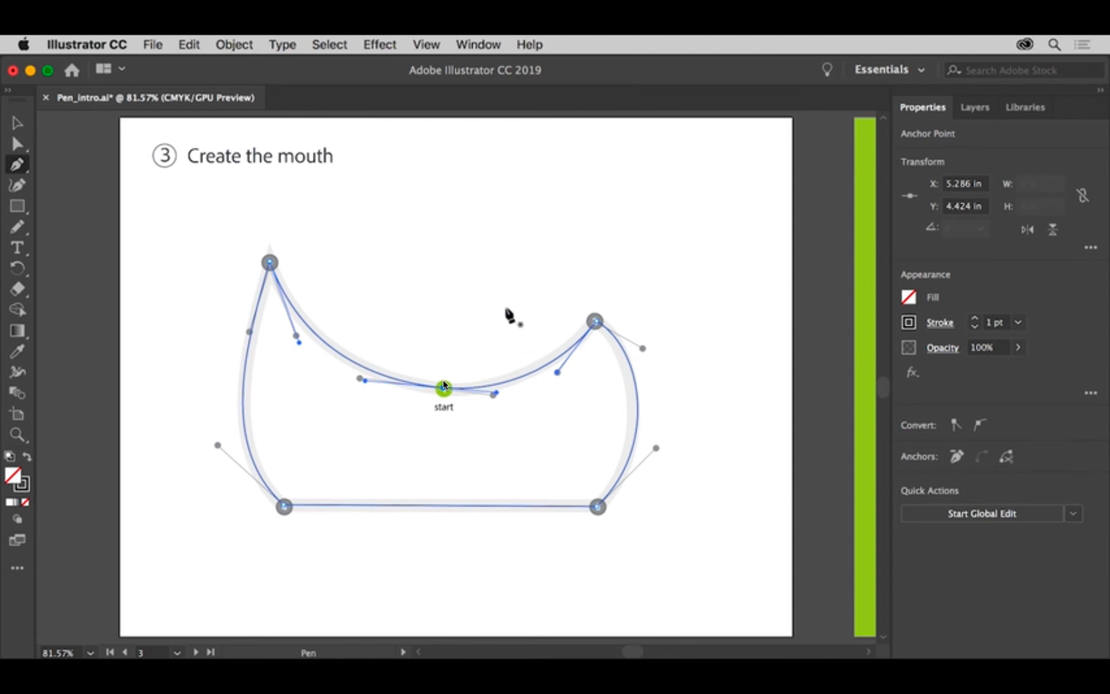
Turn on Smart Guides
click(437, 51)
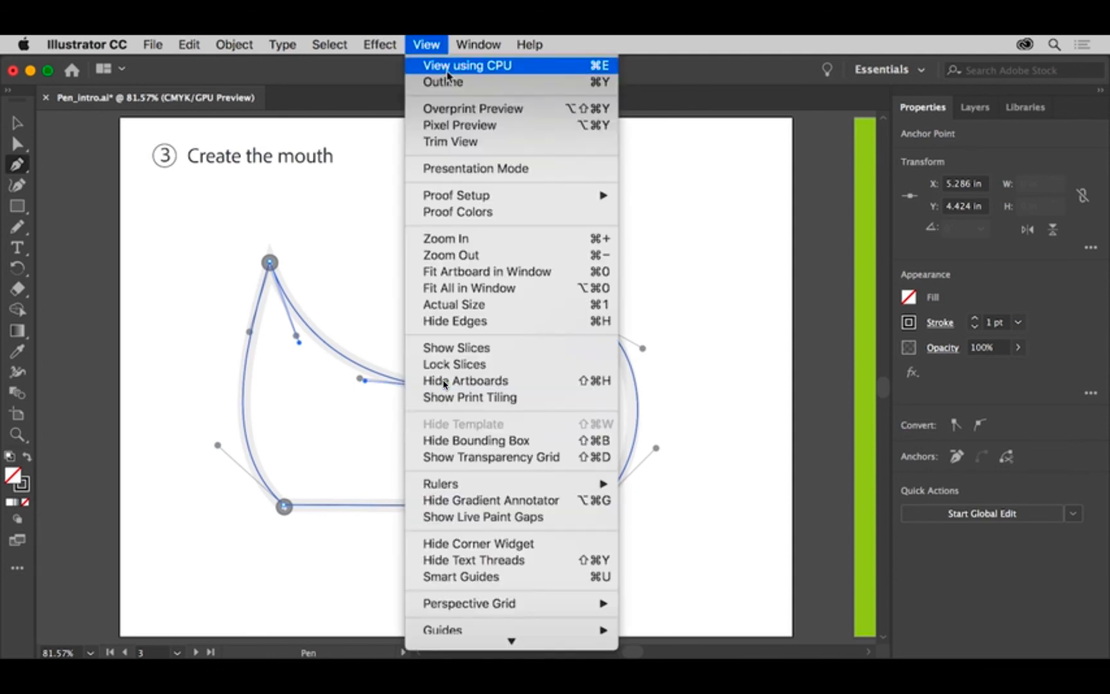
click(555, 577)
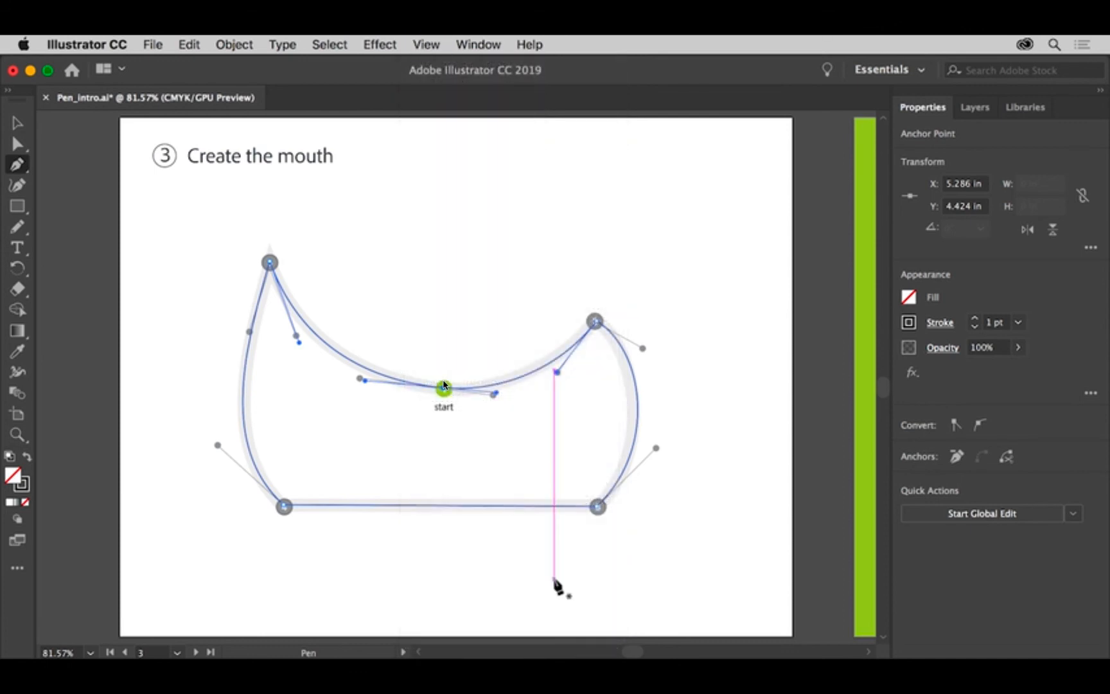